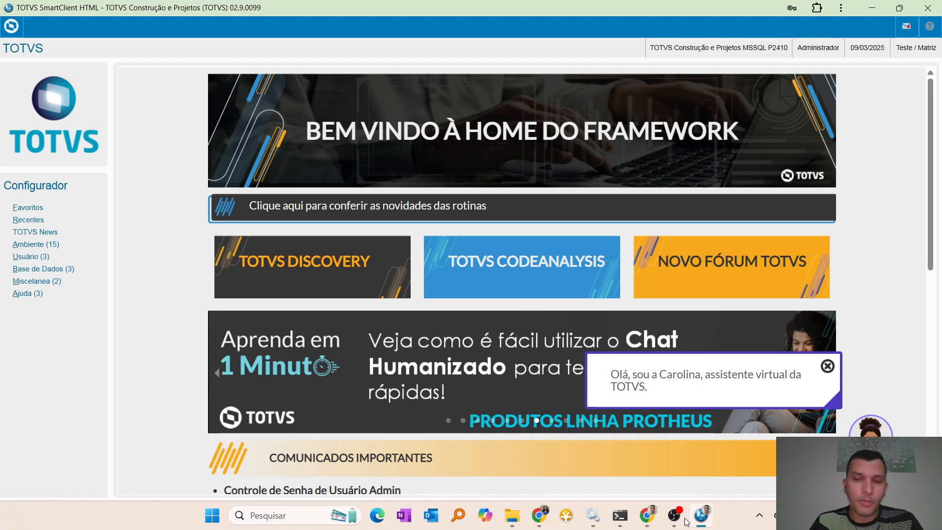
Switch to Chrome, examine the SmartClient launch page's initial program and server environment, and return to the TOTVS Configurador window
{"action": "left_click", "coordinate": [647, 515]}
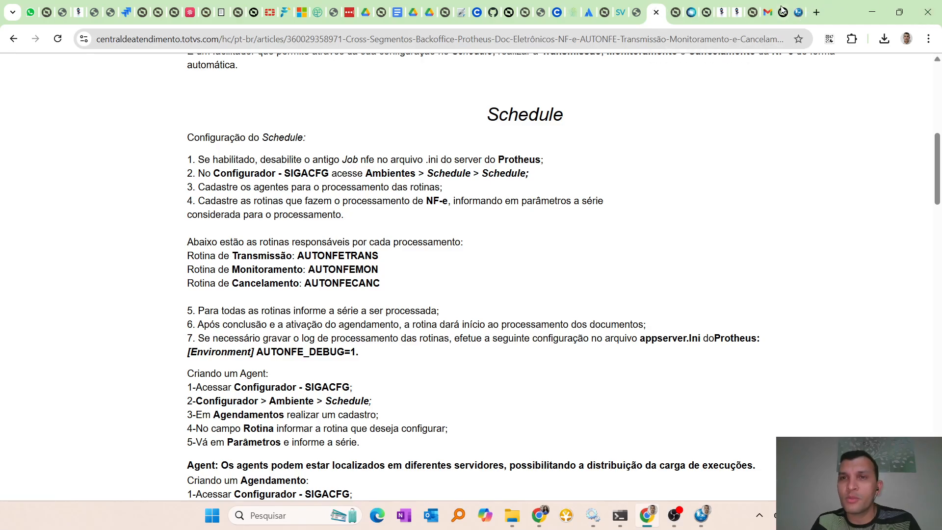
{"action": "left_click_drag", "start_coordinate": [657, 12], "coordinate": [780, 13]}
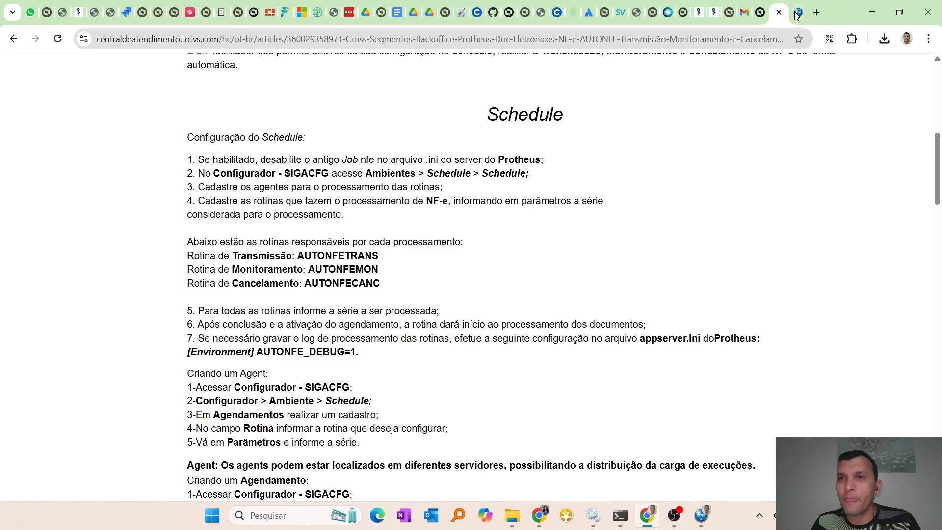
{"action": "left_click", "coordinate": [797, 13]}
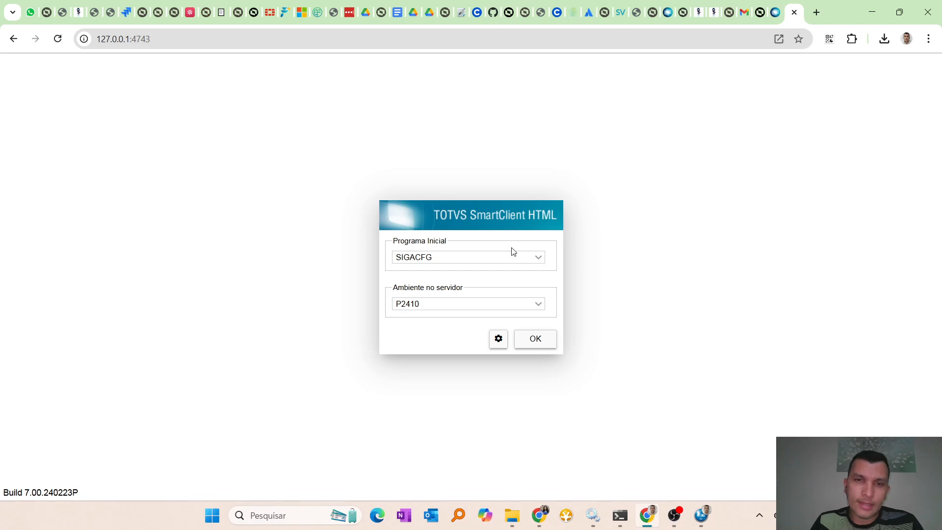
{"action": "left_click", "coordinate": [440, 307]}
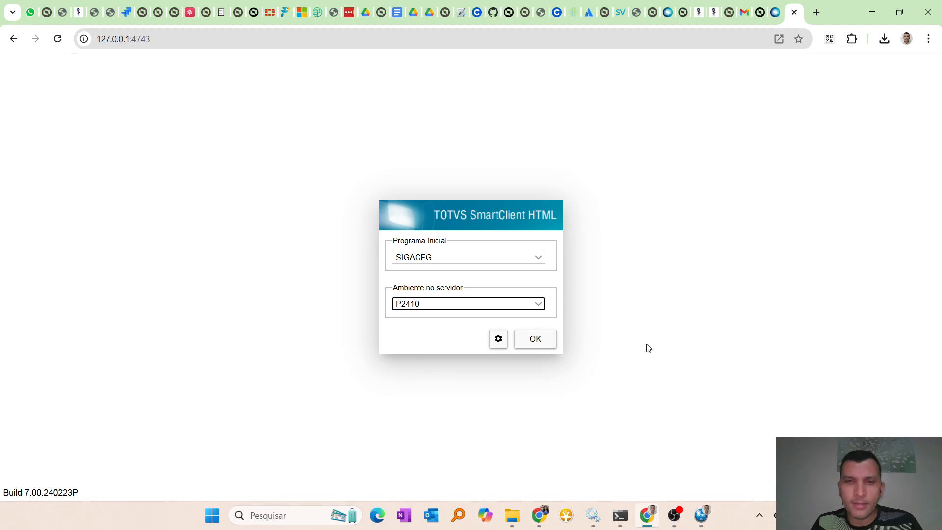
{"action": "left_click", "coordinate": [702, 515]}
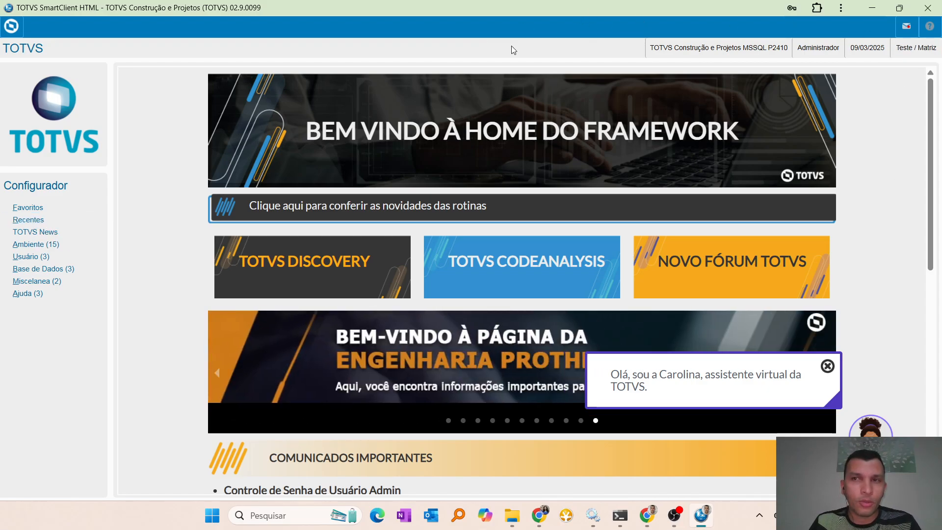
Open the Schedule routine from the Configurador's Ambiente section
{"action": "left_click", "coordinate": [52, 245]}
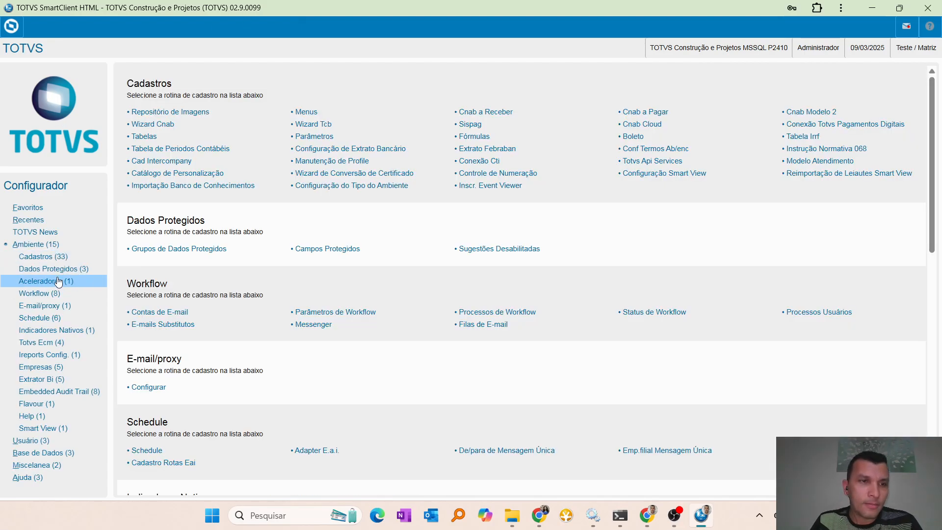
{"action": "left_click", "coordinate": [52, 319]}
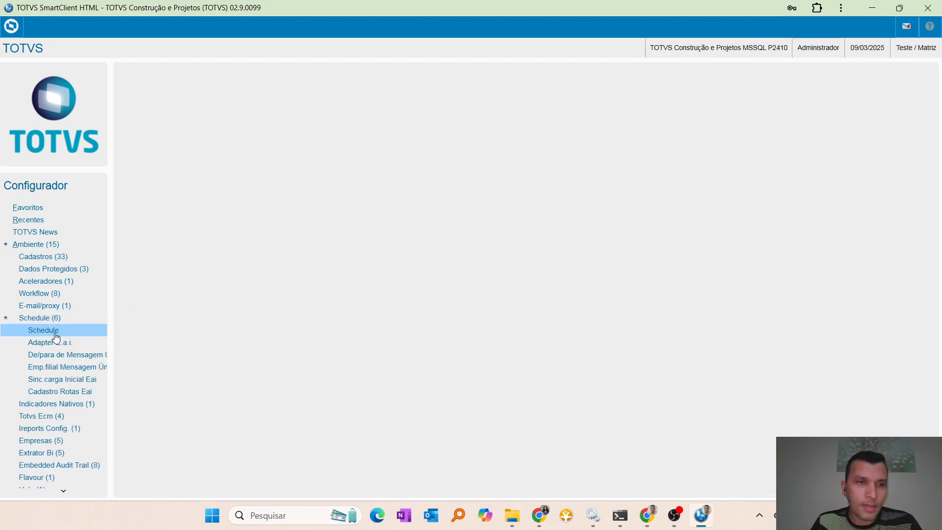
{"action": "left_click", "coordinate": [55, 334]}
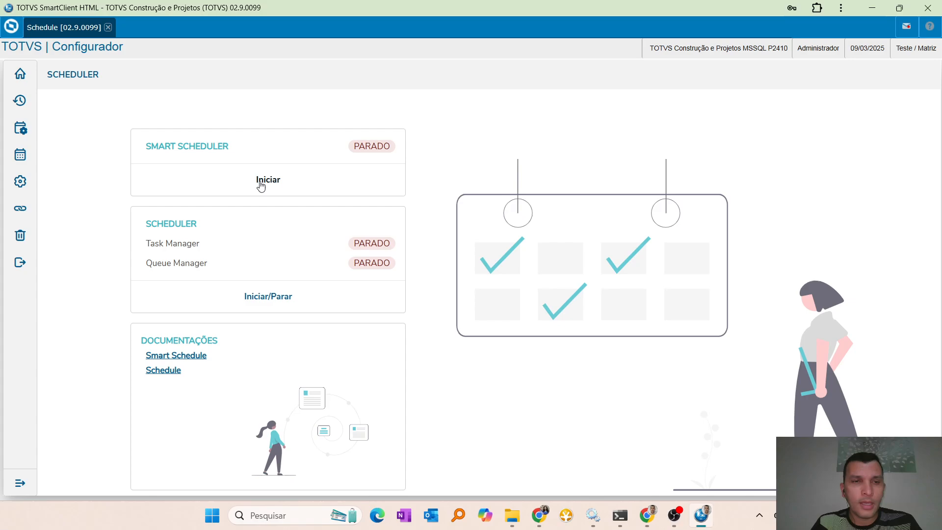
{"action": "left_click_drag", "start_coordinate": [144, 226], "coordinate": [393, 269]}
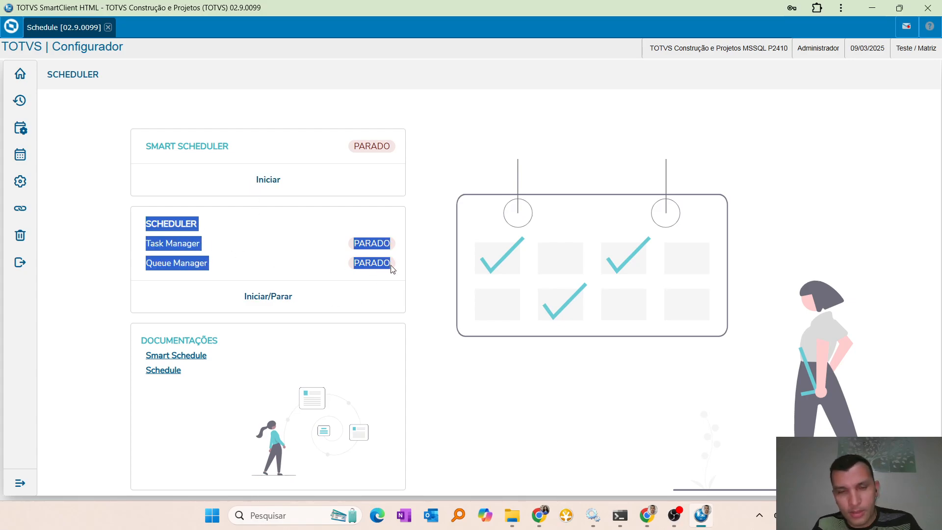
{"action": "left_click", "coordinate": [365, 245]}
{"action": "left_click_drag", "start_coordinate": [141, 225], "coordinate": [385, 263]}
{"action": "left_click", "coordinate": [186, 248]}
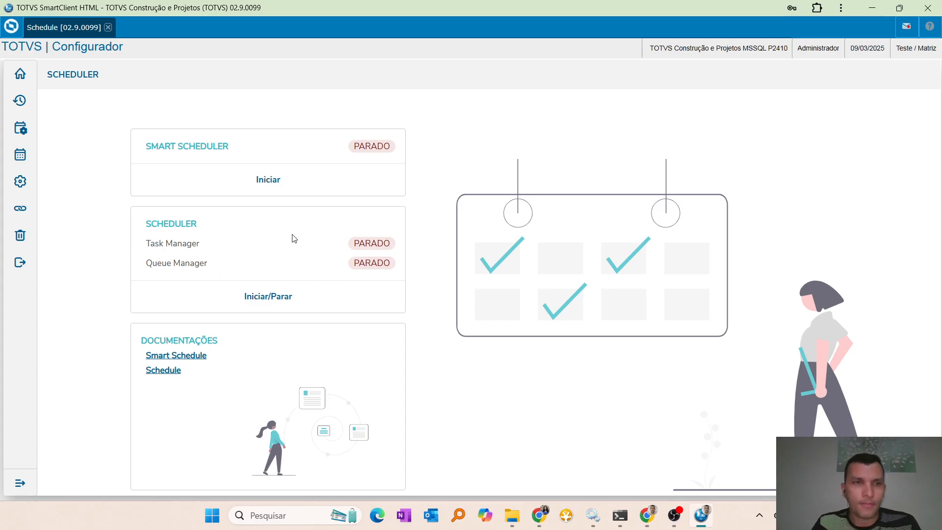
Start the Smart Scheduler and dismiss its notifications
{"action": "left_click", "coordinate": [267, 179]}
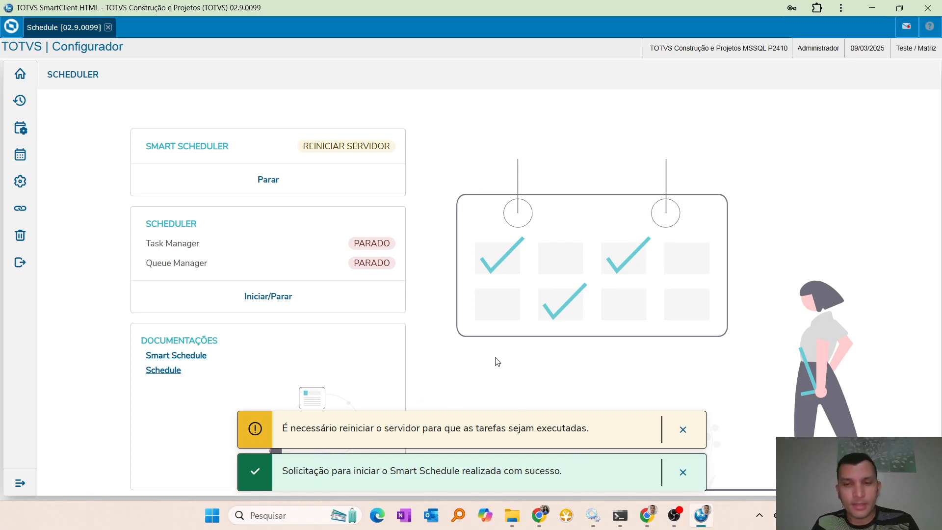
{"action": "left_click", "coordinate": [686, 441]}
{"action": "left_click", "coordinate": [683, 472]}
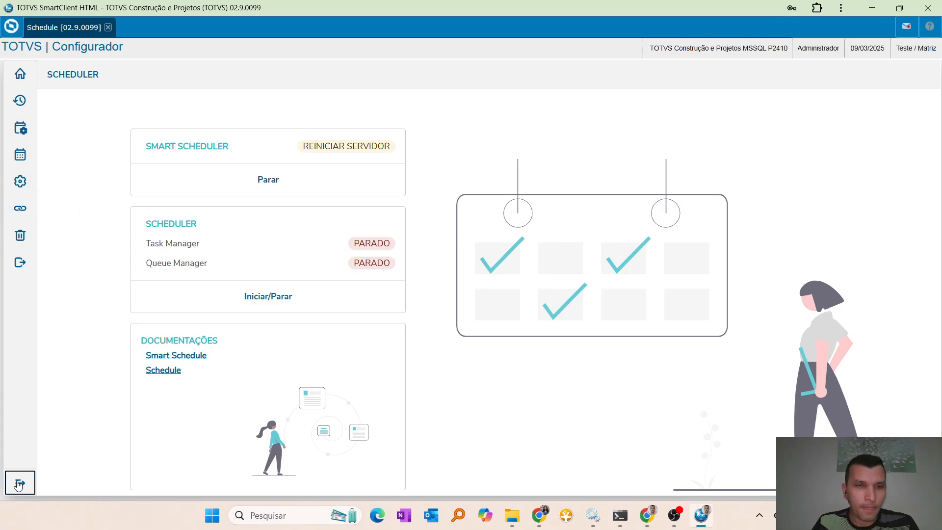
{"action": "left_click", "coordinate": [20, 482]}
{"action": "left_click", "coordinate": [155, 487]}
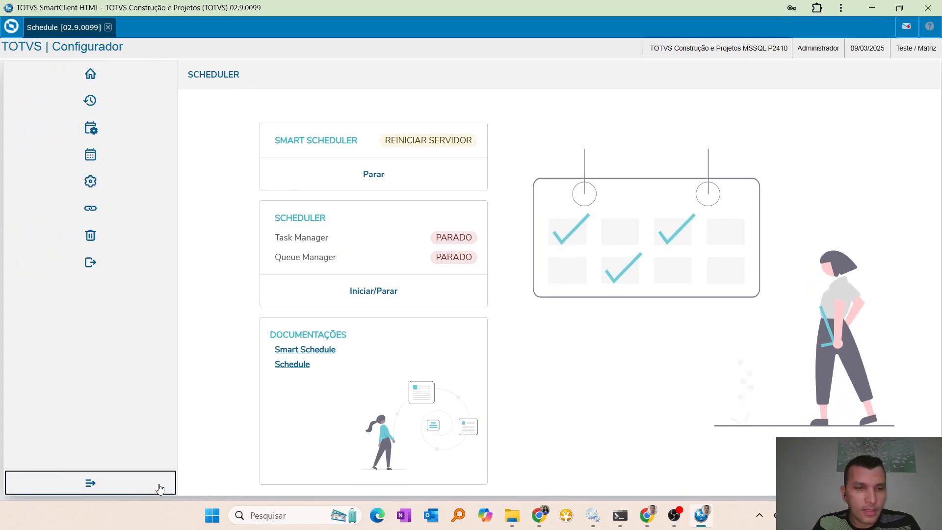
{"action": "left_click", "coordinate": [7, 483]}
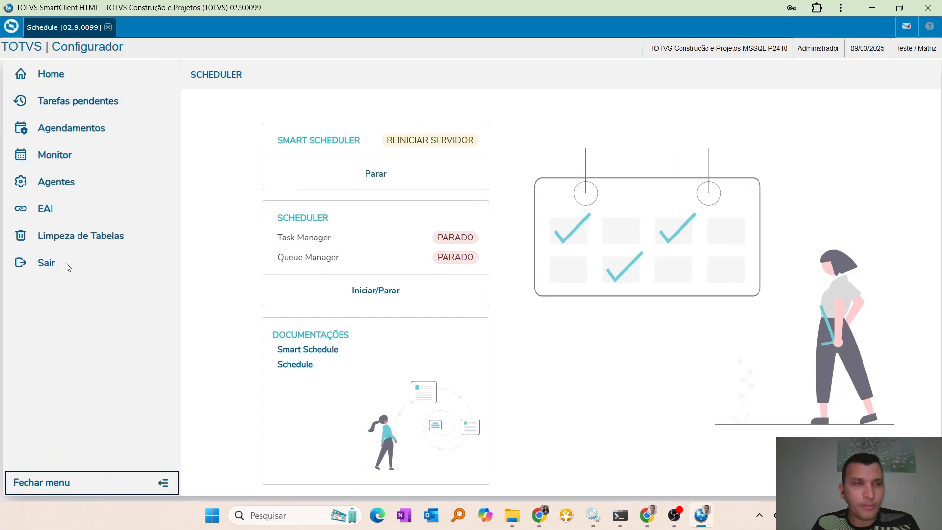
{"action": "left_click", "coordinate": [157, 482]}
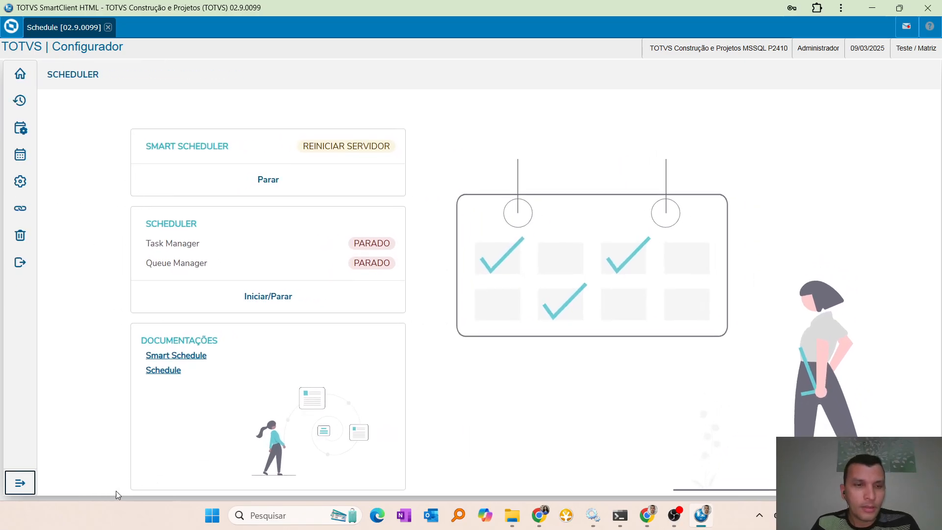
{"action": "left_click", "coordinate": [20, 484]}
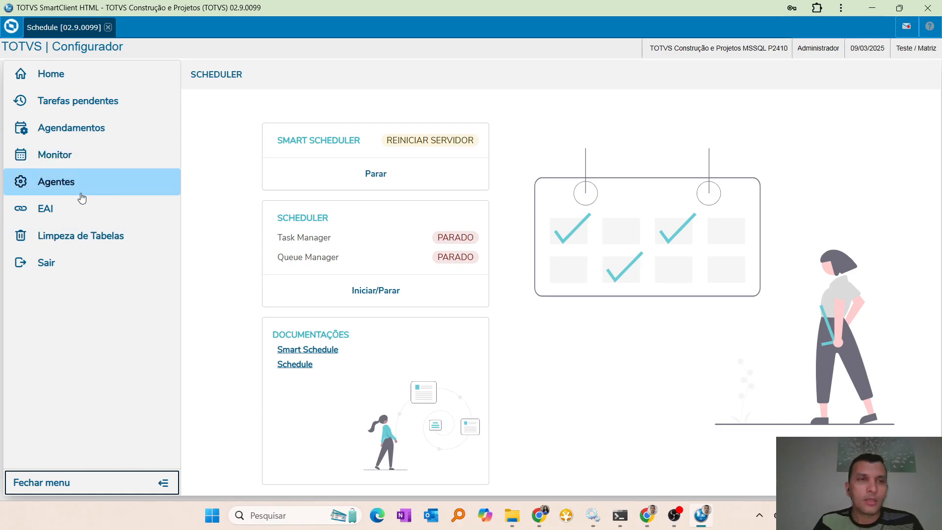
{"action": "left_click", "coordinate": [116, 138]}
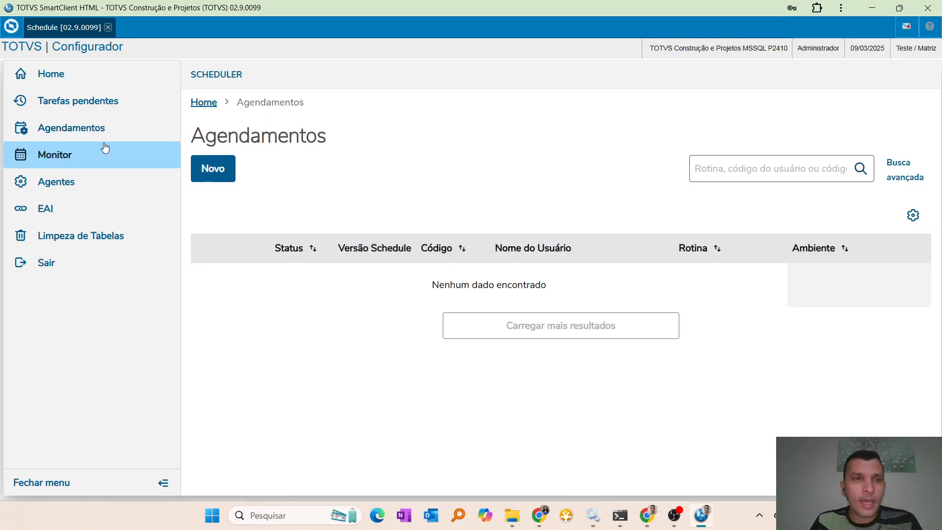
{"action": "left_click", "coordinate": [220, 175]}
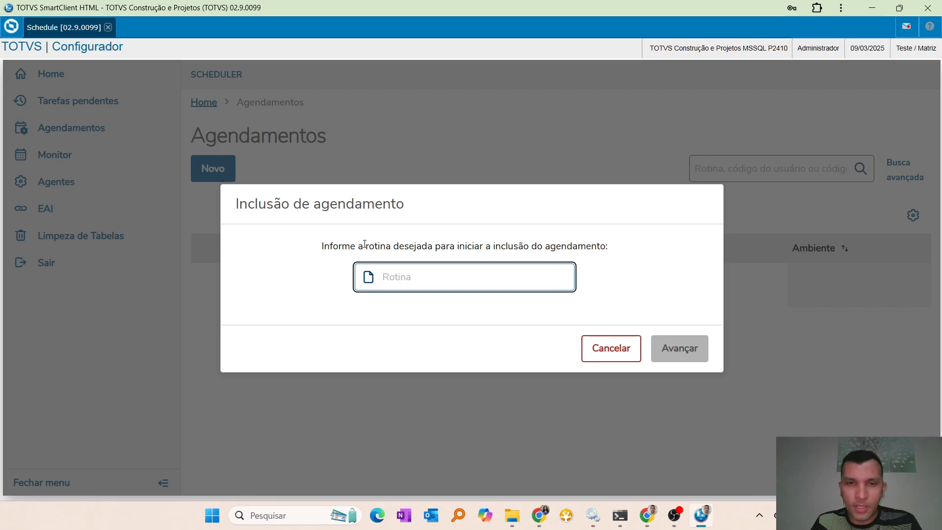
{"action": "left_click", "coordinate": [444, 285]}
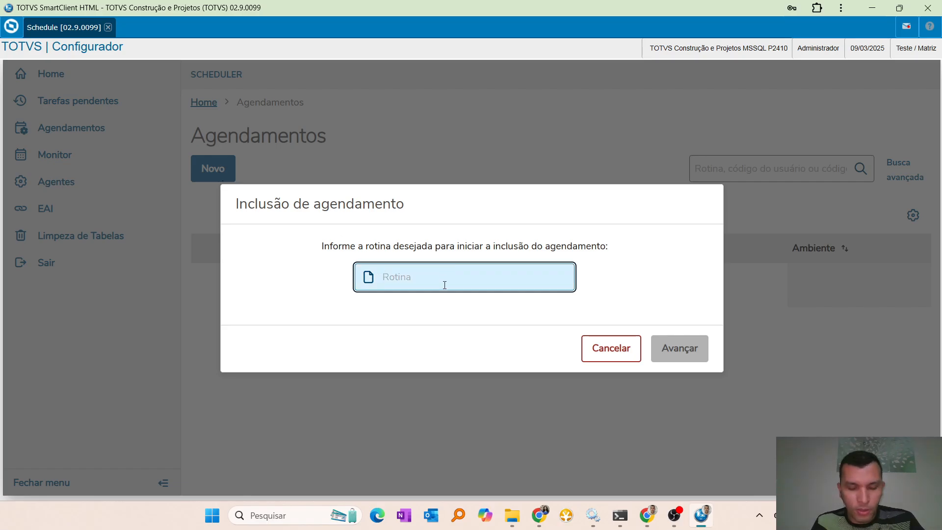
Switch to the TOTVS support article in Chrome and copy the cancellation routine name AUTONFECANC
{"action": "key", "text": "alt+Tab"}
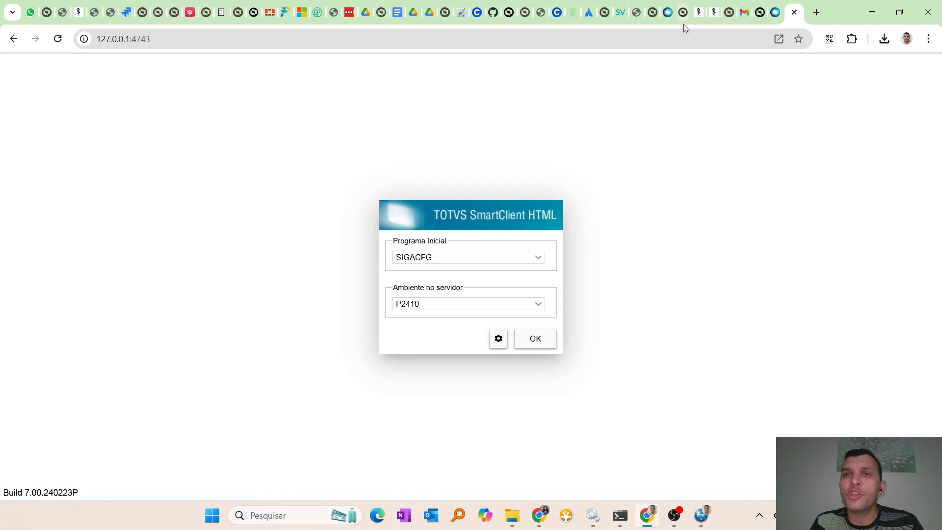
{"action": "left_click", "coordinate": [768, 12]}
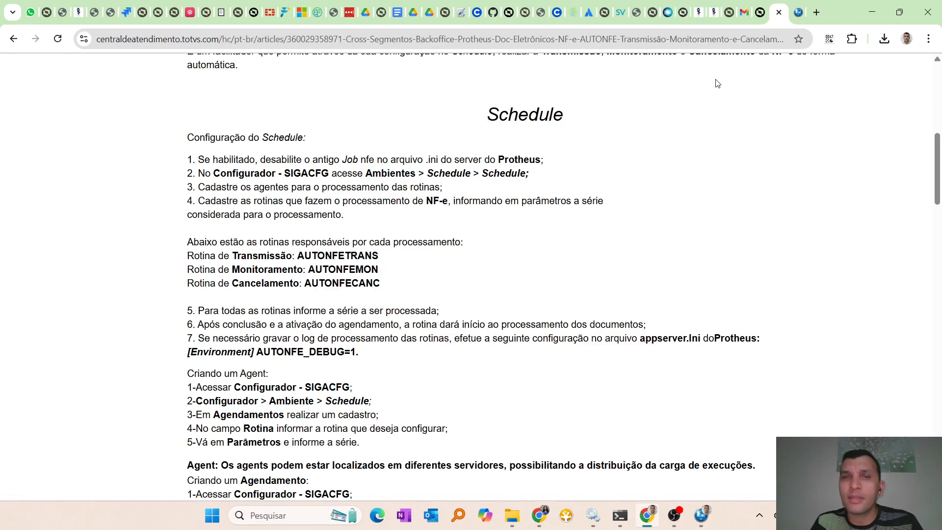
{"action": "double_click", "coordinate": [345, 284]}
{"action": "key", "text": "ctrl+c"}
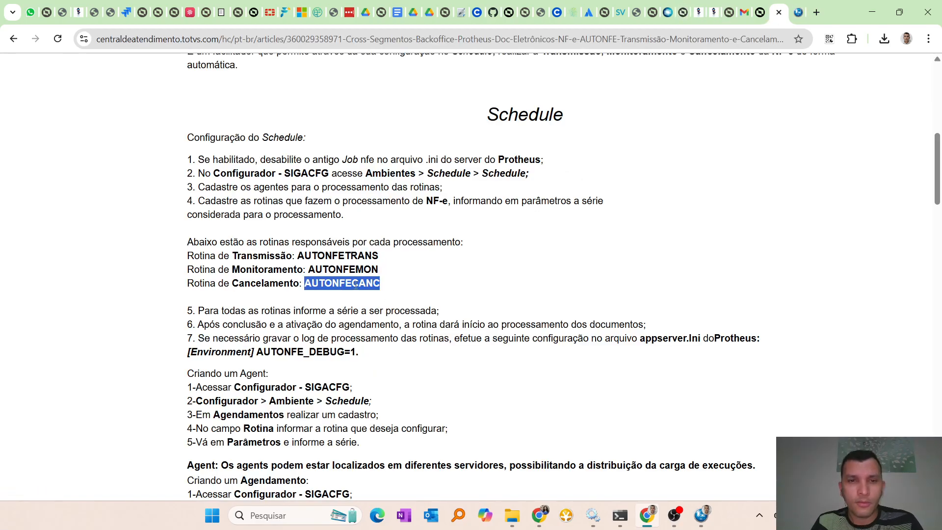
{"action": "key", "text": "alt+Tab"}
{"action": "key", "text": "ctrl+v"}
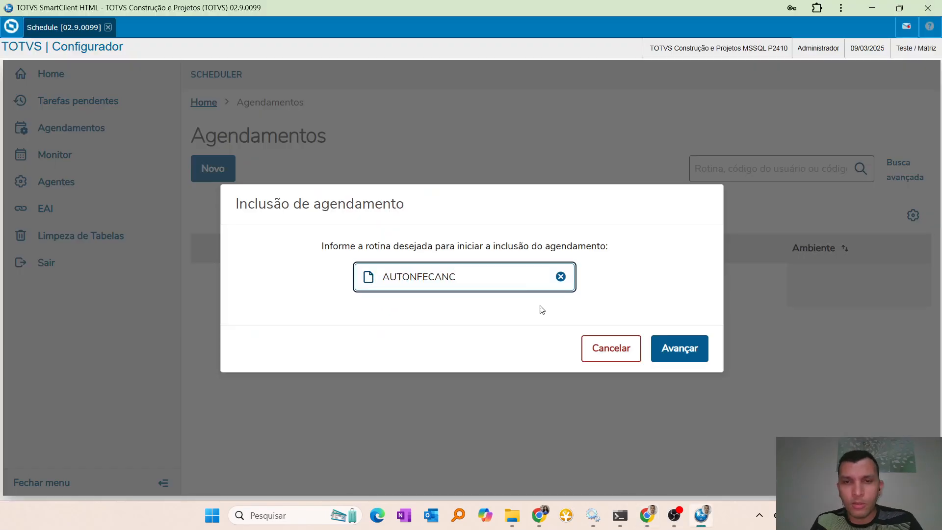
{"action": "left_click", "coordinate": [680, 349]}
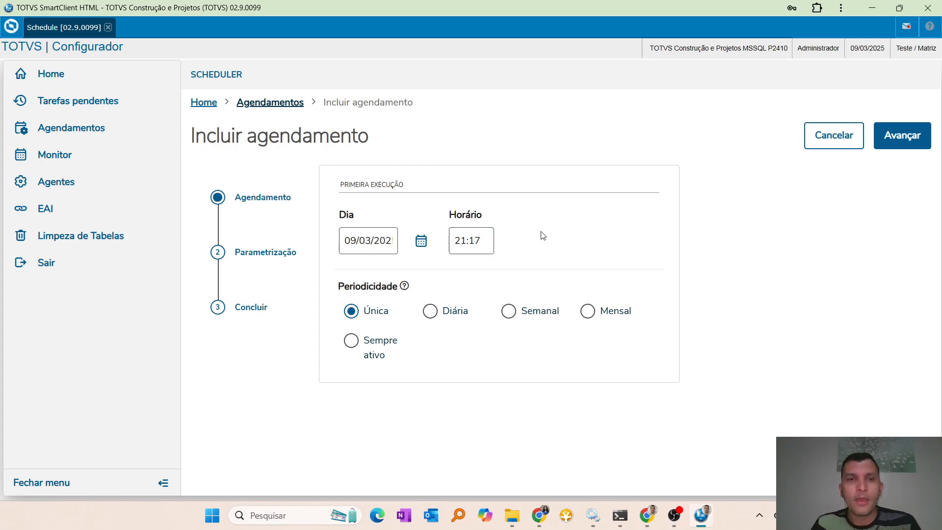
{"action": "left_click", "coordinate": [196, 107]}
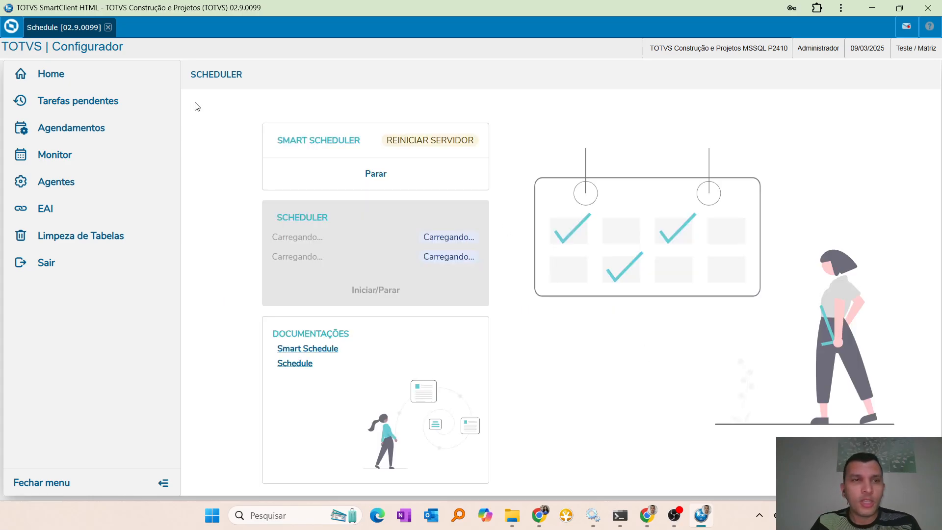
Start a new schedule for the AUTONFECANC routine in Agendamentos, proceed to its scheduling form and collapse the side menu
{"action": "left_click", "coordinate": [49, 484]}
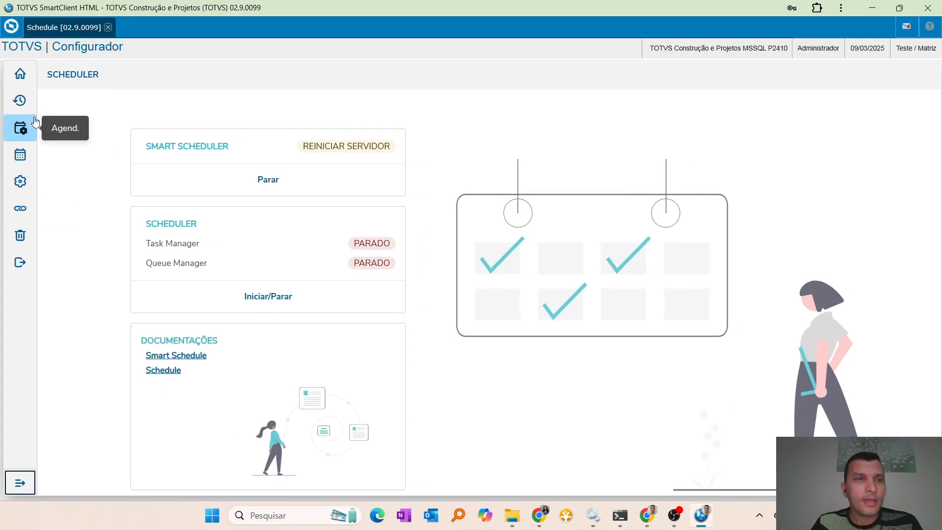
{"action": "left_click", "coordinate": [20, 483]}
{"action": "left_click", "coordinate": [113, 129]}
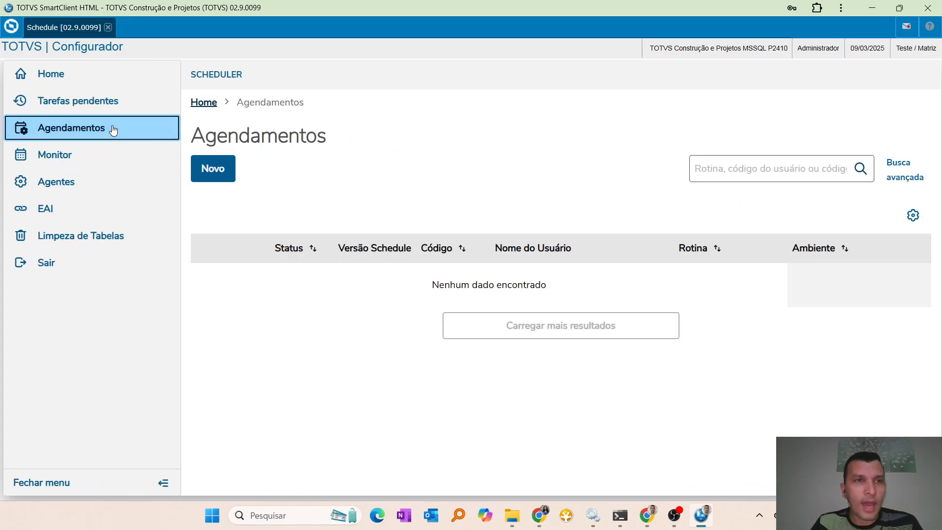
{"action": "left_click", "coordinate": [212, 168]}
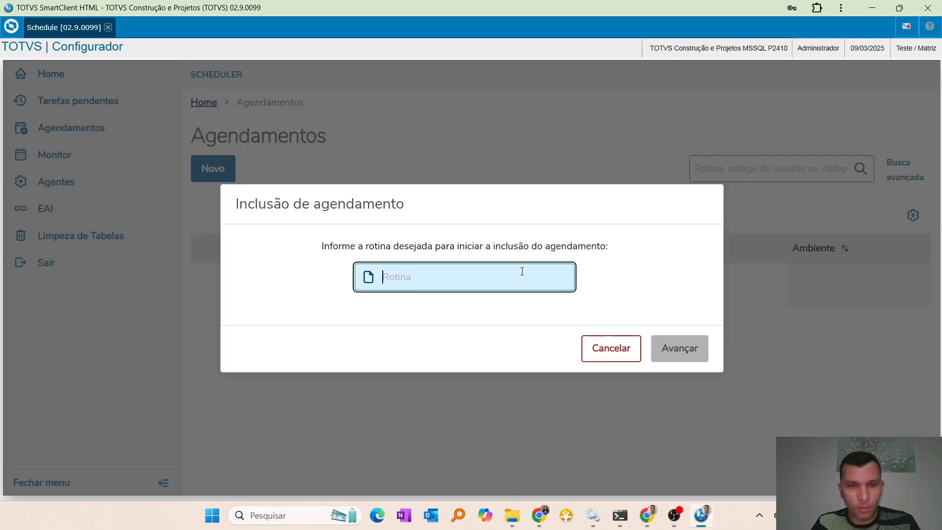
{"action": "key", "text": "ctrl+v"}
{"action": "left_click", "coordinate": [680, 357]}
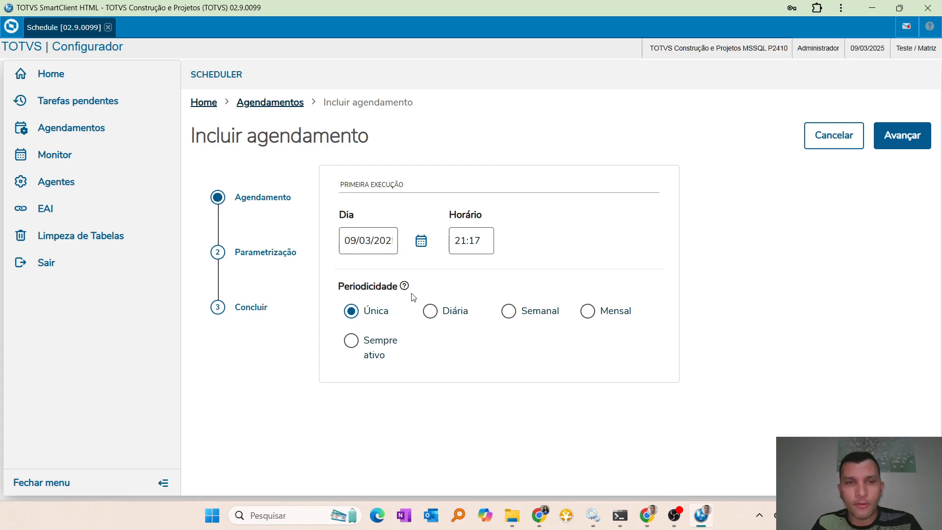
{"action": "left_click", "coordinate": [156, 485]}
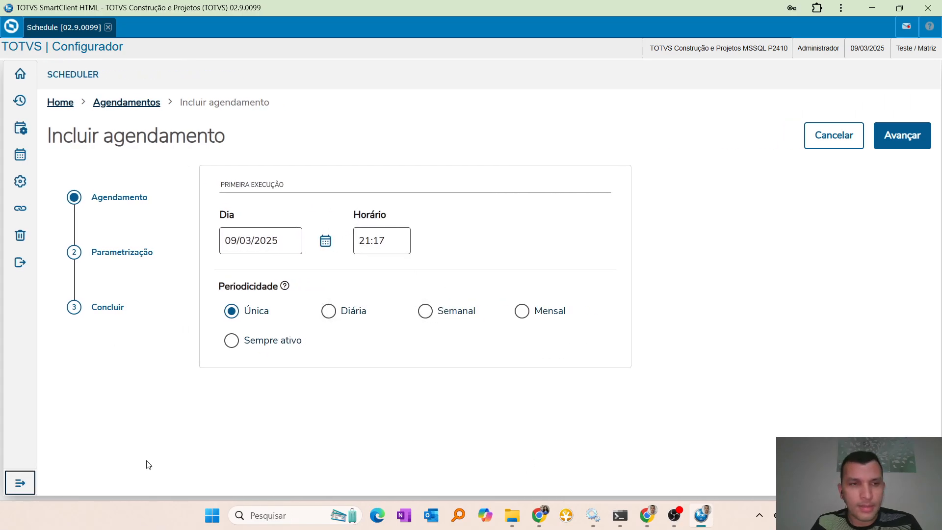
{"action": "left_click", "coordinate": [16, 485]}
{"action": "left_click", "coordinate": [150, 485]}
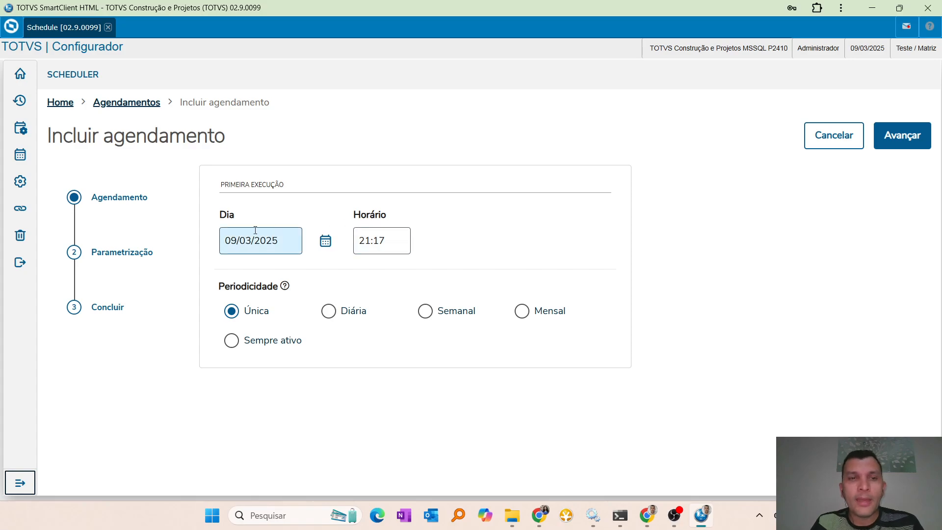
Set the first execution day to 10/03/2025 and reset it to today's date, 09/03/2025
{"action": "left_click", "coordinate": [296, 245]}
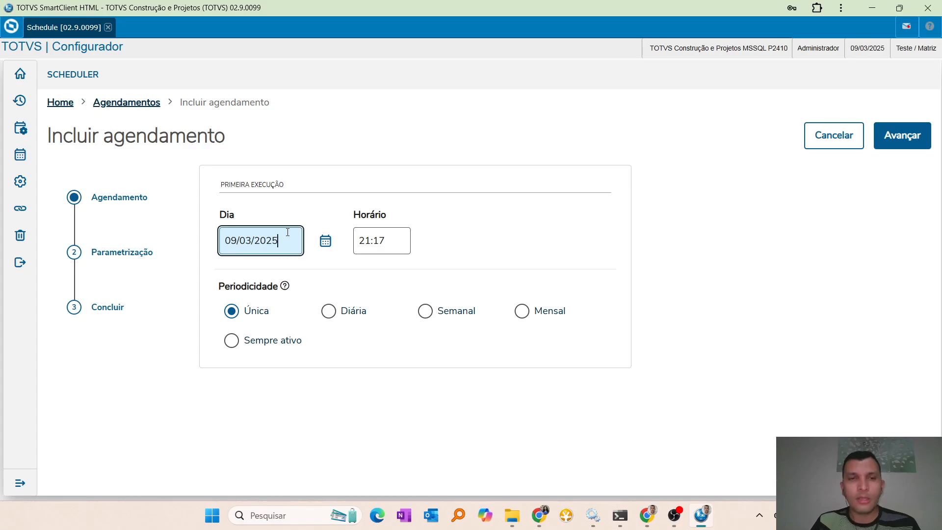
{"action": "left_click", "coordinate": [325, 241]}
{"action": "left_click", "coordinate": [263, 357]}
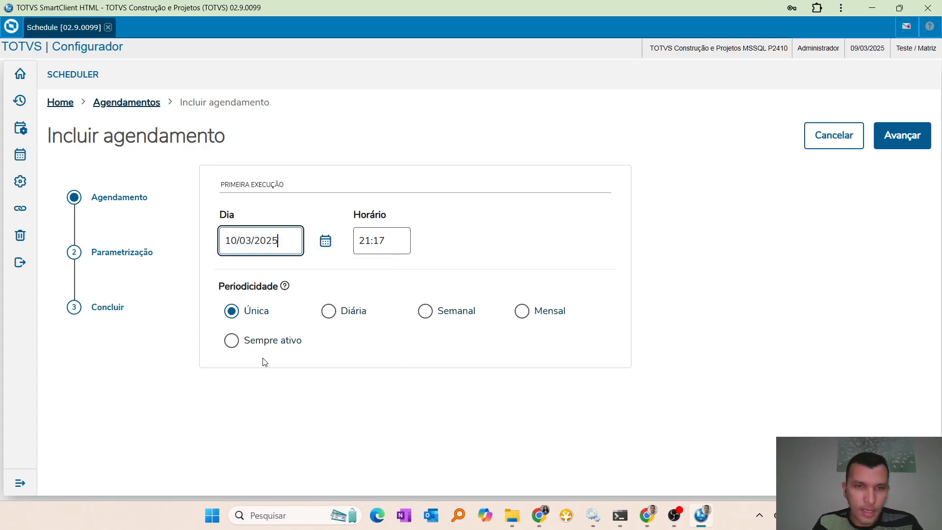
{"action": "left_click", "coordinate": [326, 240]}
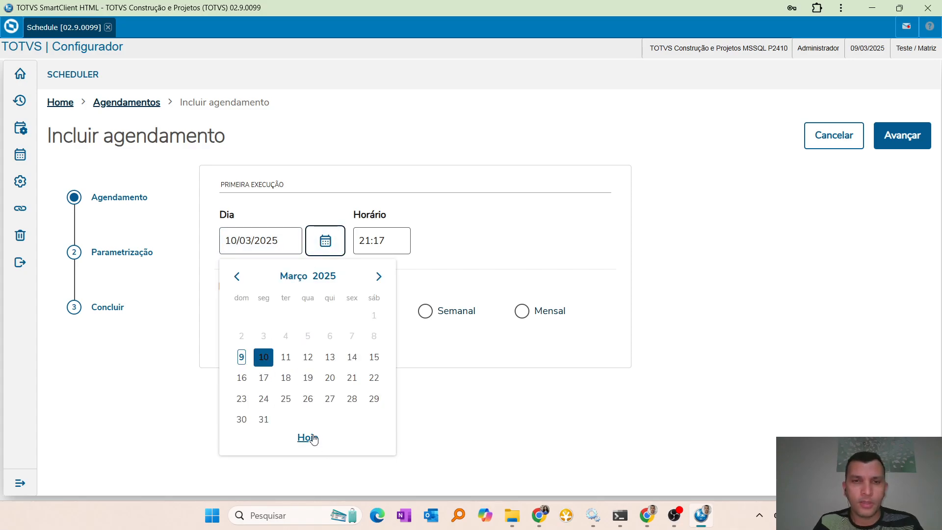
{"action": "left_click", "coordinate": [310, 437]}
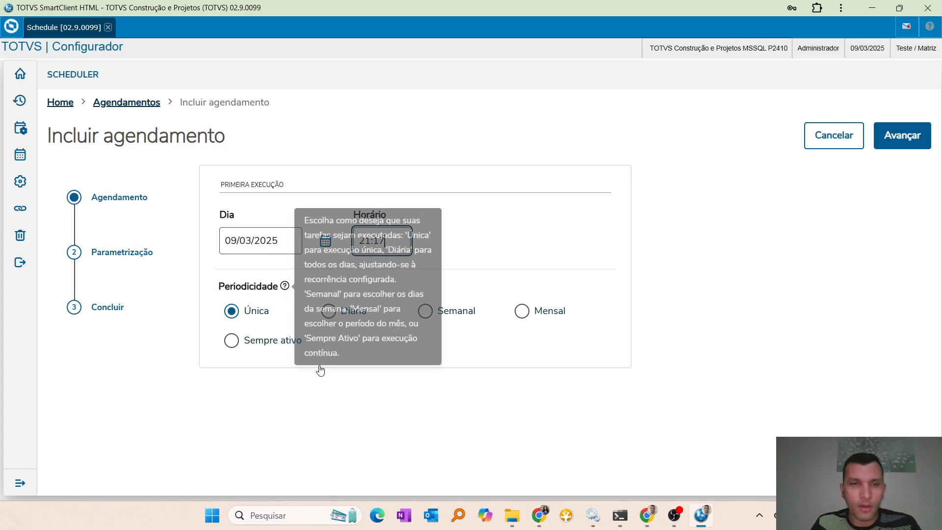
Set the schedule's periodicity to Diária and enable its Frequência option
{"action": "left_click", "coordinate": [333, 313]}
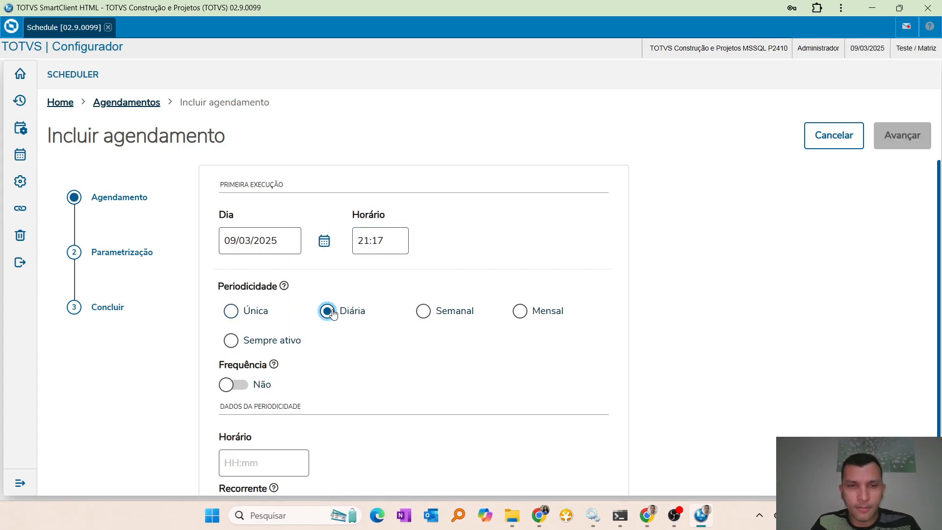
{"action": "scroll", "coordinate": [388, 322], "scroll_direction": "down", "scroll_amount": 1}
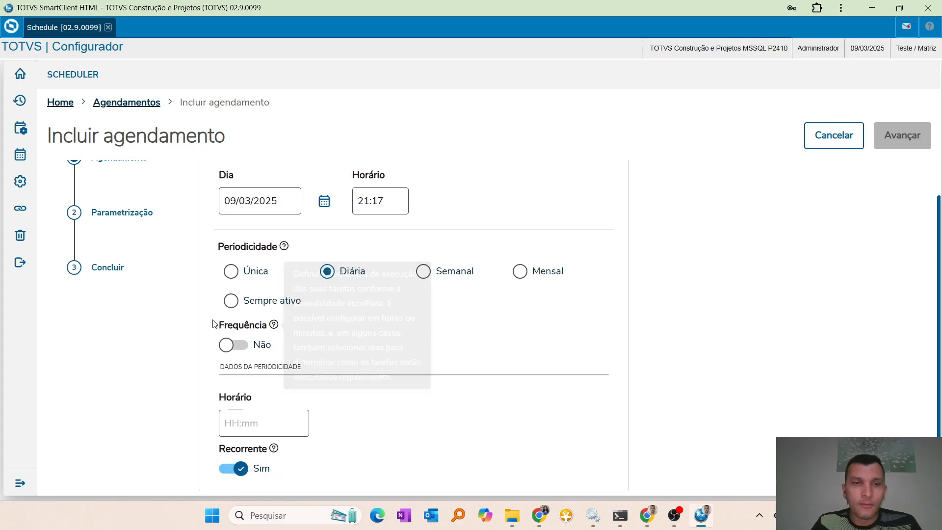
{"action": "left_click", "coordinate": [235, 346]}
{"action": "left_click", "coordinate": [234, 346]}
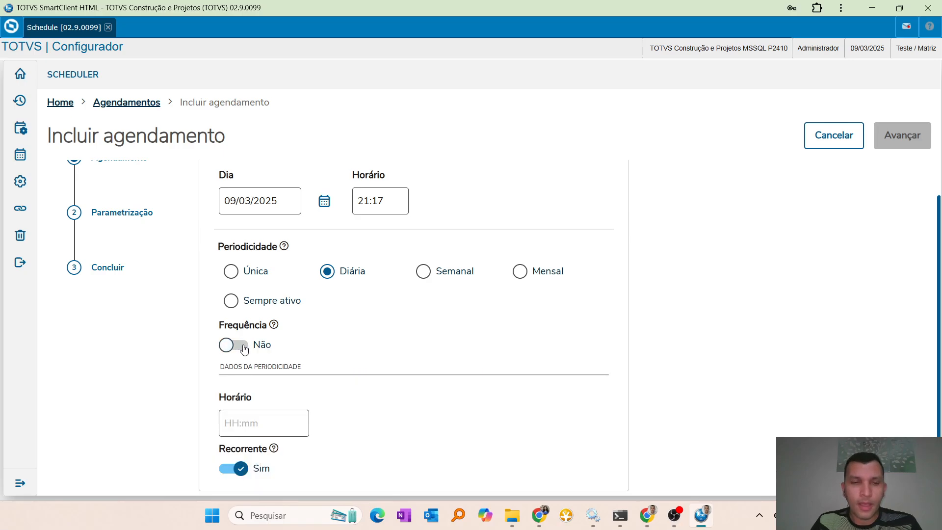
{"action": "left_click", "coordinate": [253, 425]}
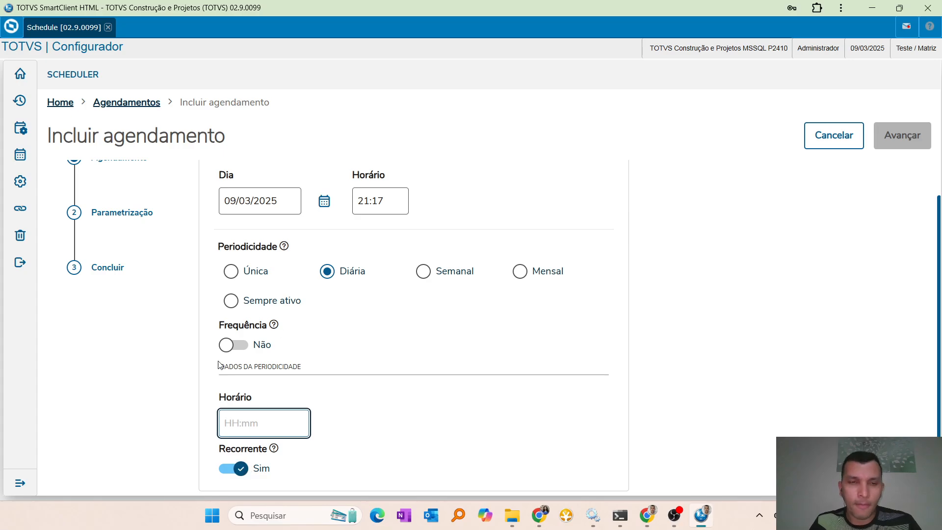
{"action": "left_click", "coordinate": [243, 346]}
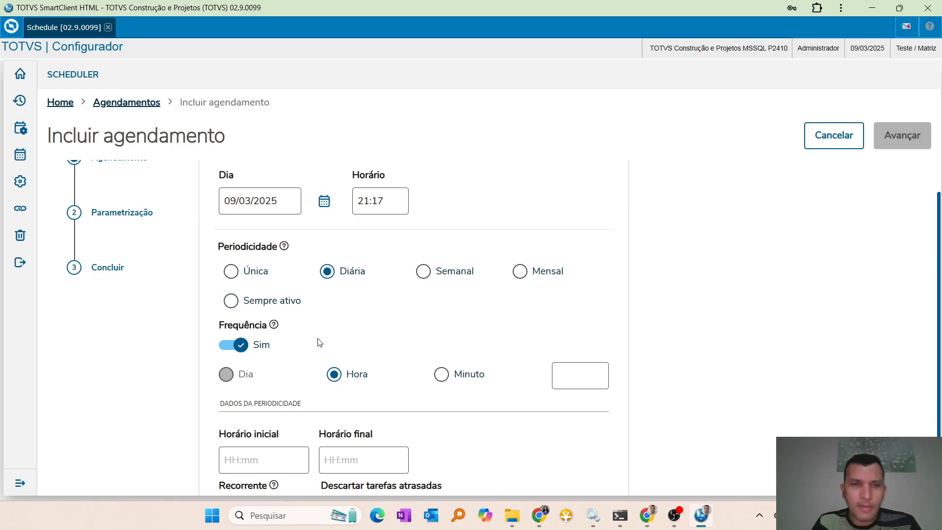
Set the execution frequency to Minuto with an interval of 05
{"action": "left_click", "coordinate": [441, 375]}
{"action": "left_click", "coordinate": [266, 200]}
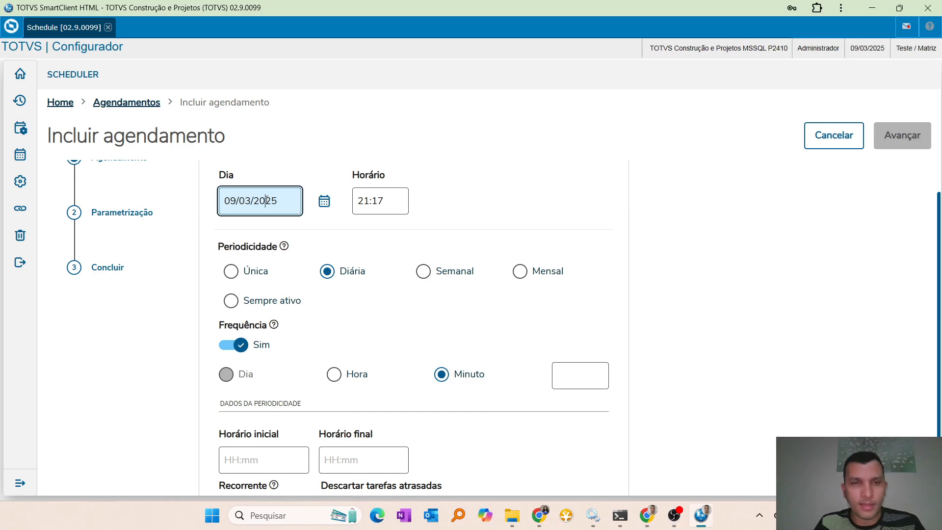
{"action": "left_click", "coordinate": [382, 201]}
{"action": "left_click_drag", "start_coordinate": [382, 201], "coordinate": [357, 201]}
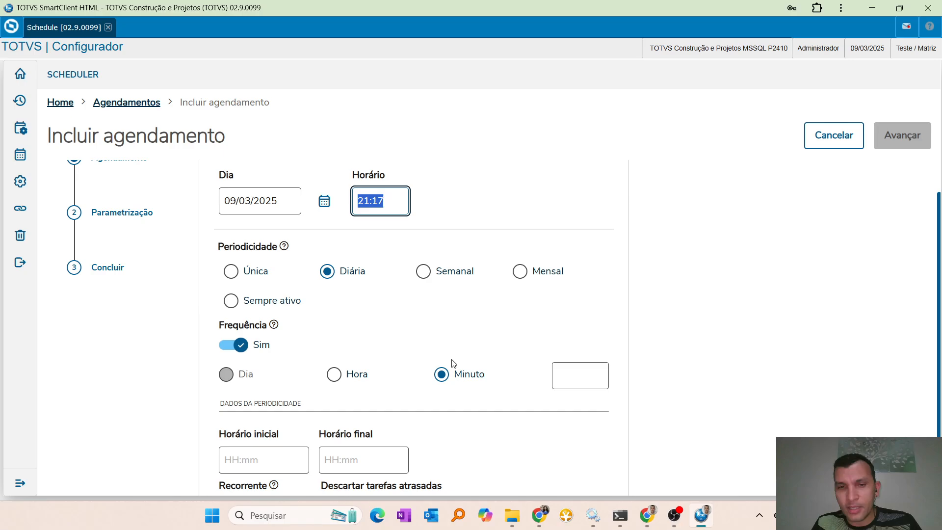
{"action": "left_click", "coordinate": [582, 379]}
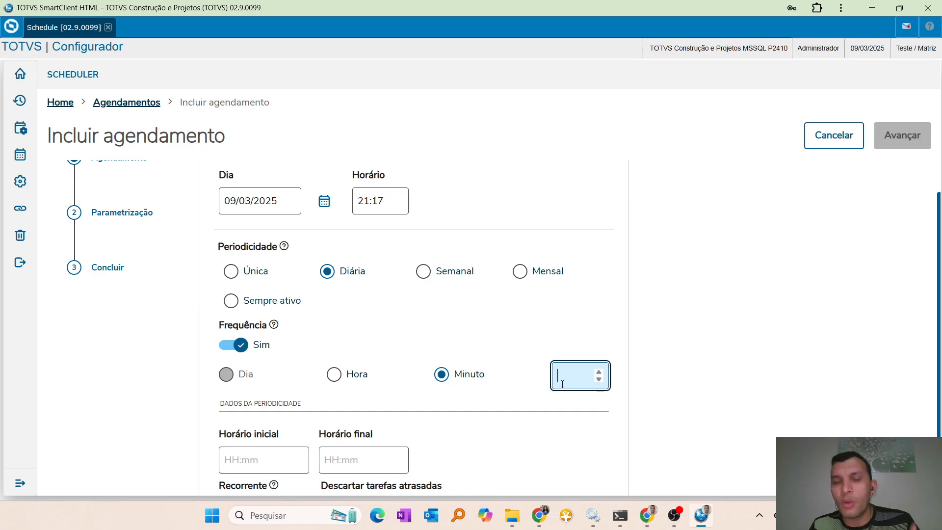
{"action": "type", "text": "05"}
{"action": "key", "text": "Tab"}
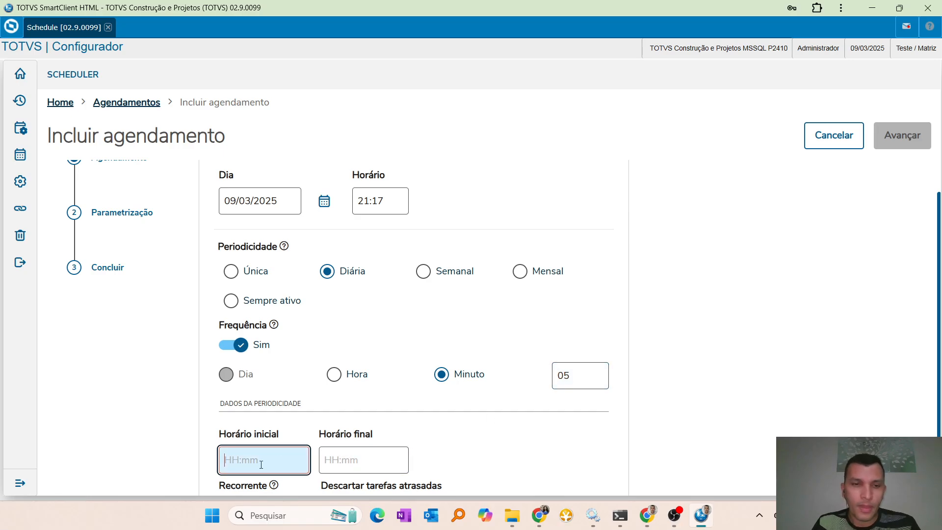
Set the daily execution window with Horário inicial 00:01 and Horário final 23:59
{"action": "left_click", "coordinate": [368, 452]}
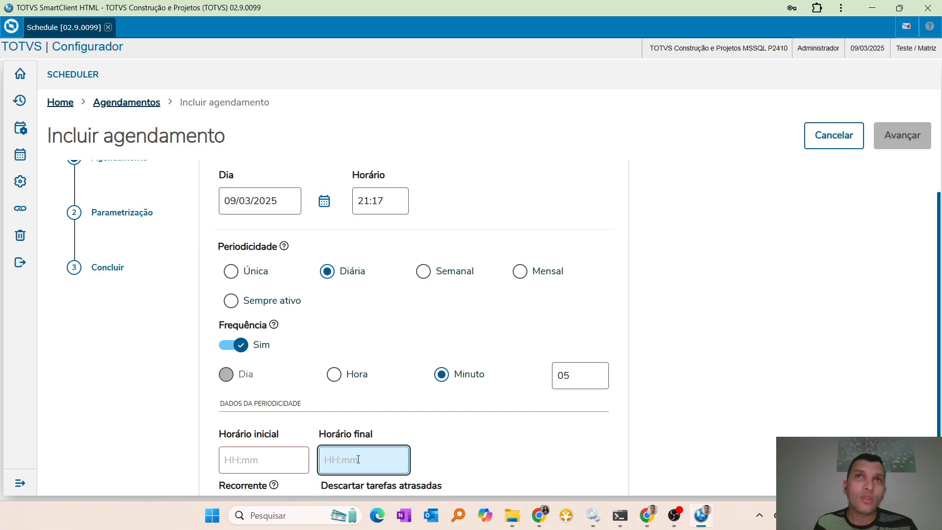
{"action": "left_click", "coordinate": [300, 453]}
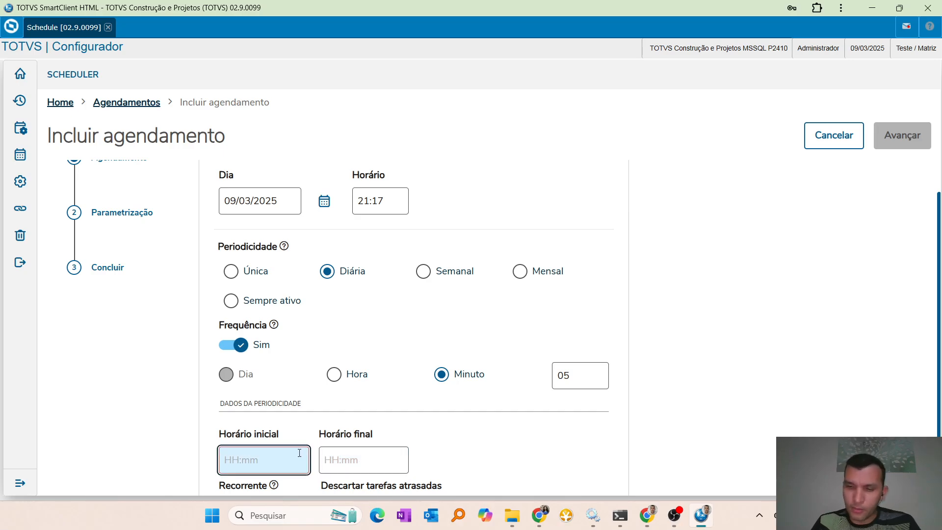
{"action": "type", "text": "06"}
{"action": "key", "text": "BackSpace"}
{"action": "key", "text": "BackSpace"}
{"action": "type", "text": "00"}
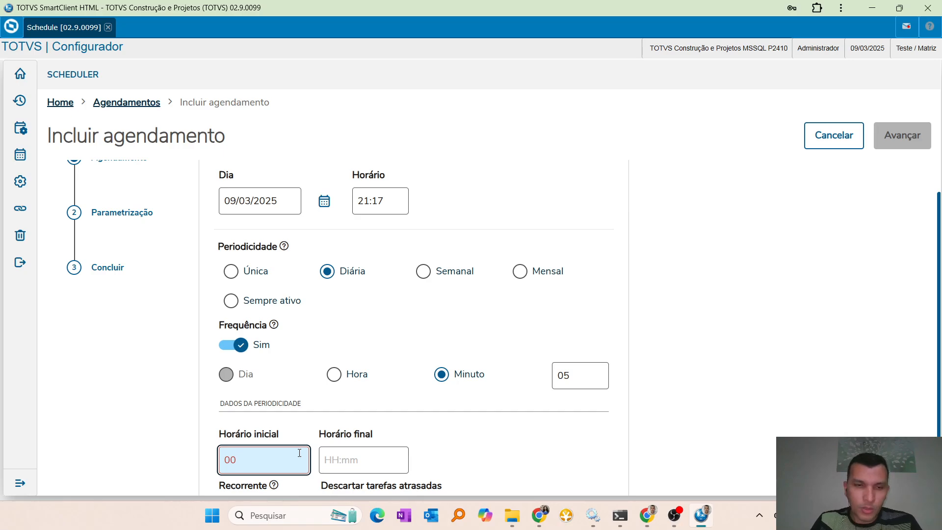
{"action": "type", "text": ":01"}
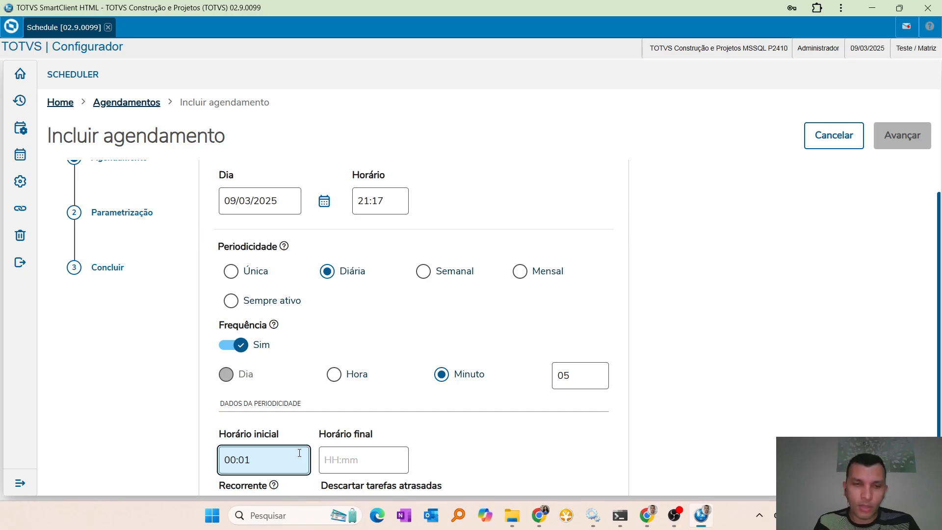
{"action": "key", "text": "Tab"}
{"action": "type", "text": "2359"}
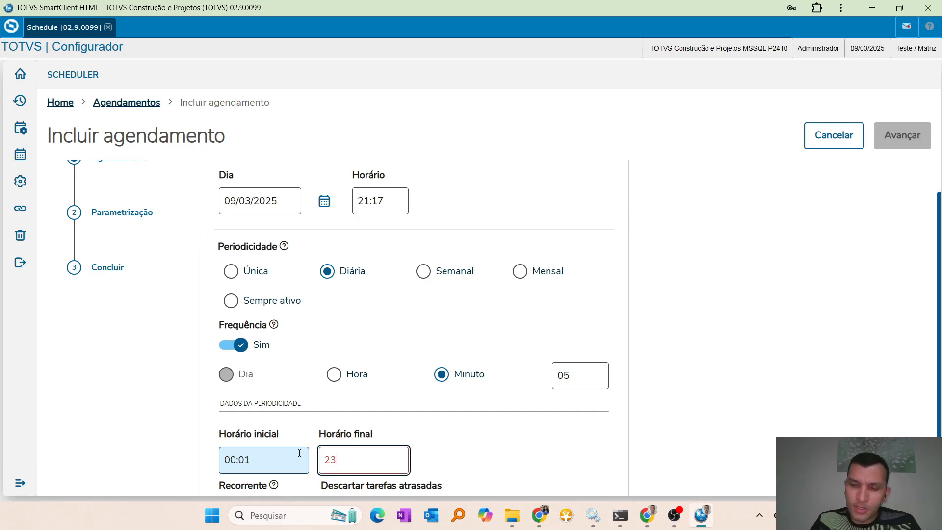
Enable Descartar tarefas atrasadas for the schedule and advance to the Parametrização stage
{"action": "scroll", "coordinate": [301, 452], "scroll_direction": "down", "scroll_amount": 1}
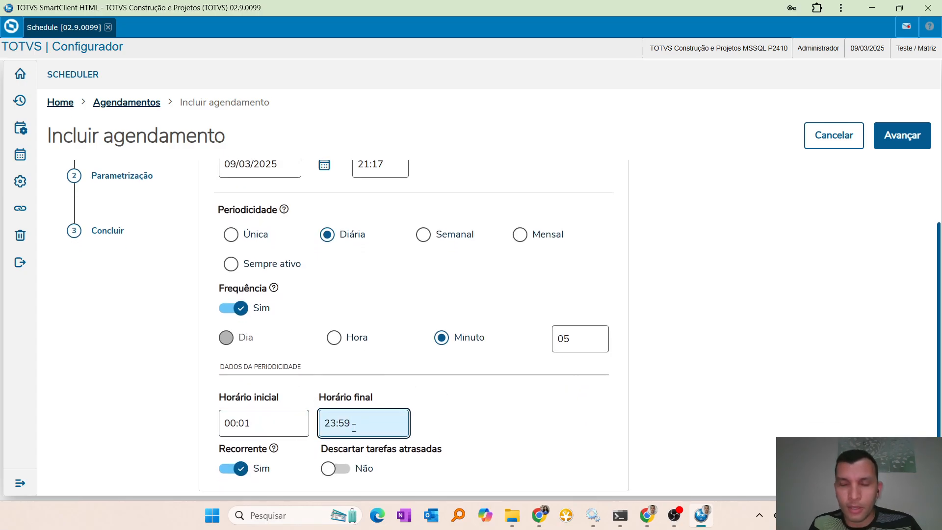
{"action": "left_click", "coordinate": [337, 474]}
{"action": "left_click", "coordinate": [337, 474]}
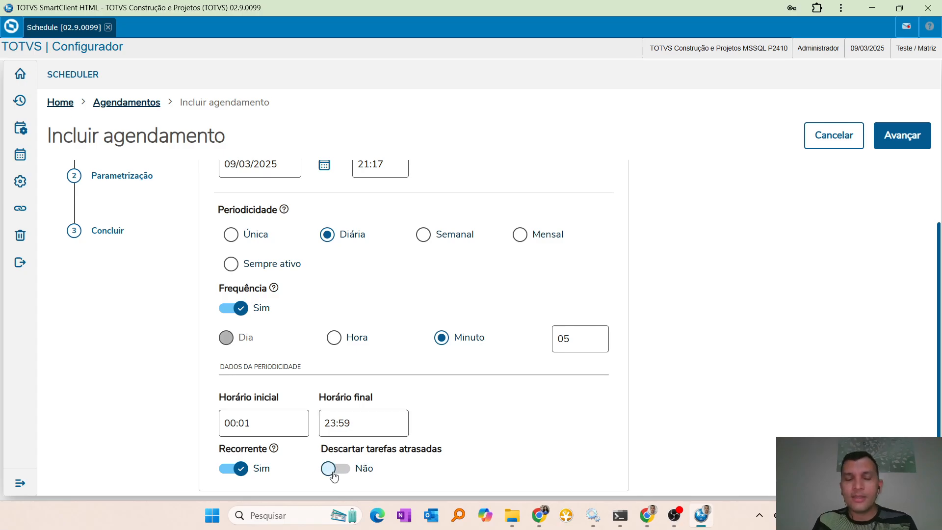
{"action": "left_click", "coordinate": [351, 470]}
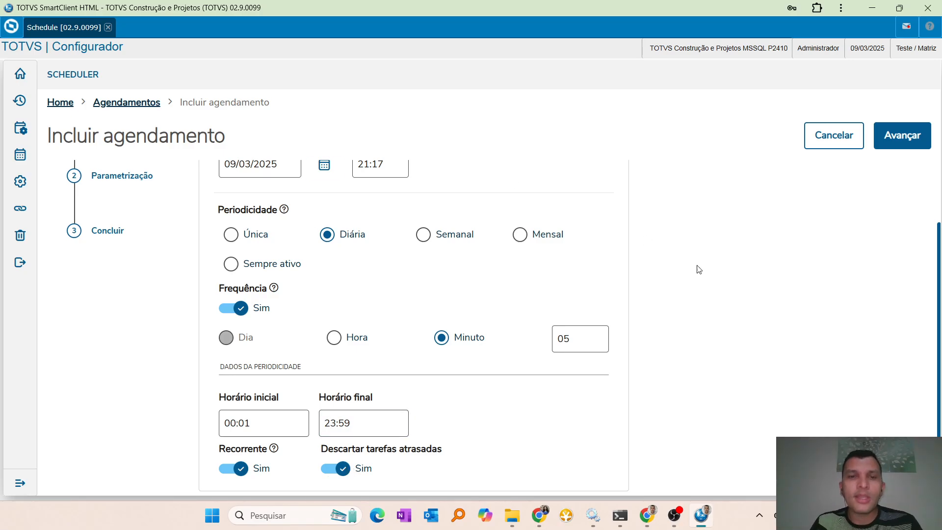
{"action": "left_click", "coordinate": [907, 141]}
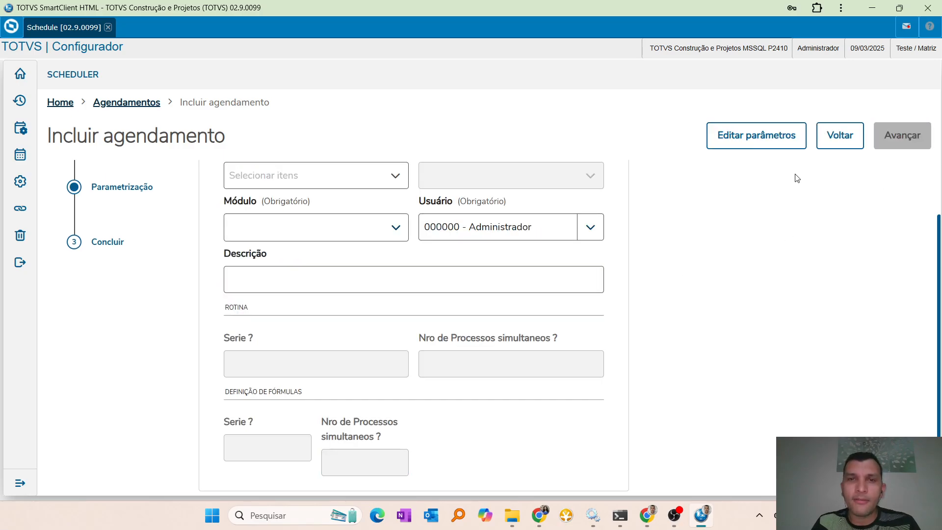
Select company 99 - TESTE for the scheduled routine
{"action": "left_click", "coordinate": [342, 177]}
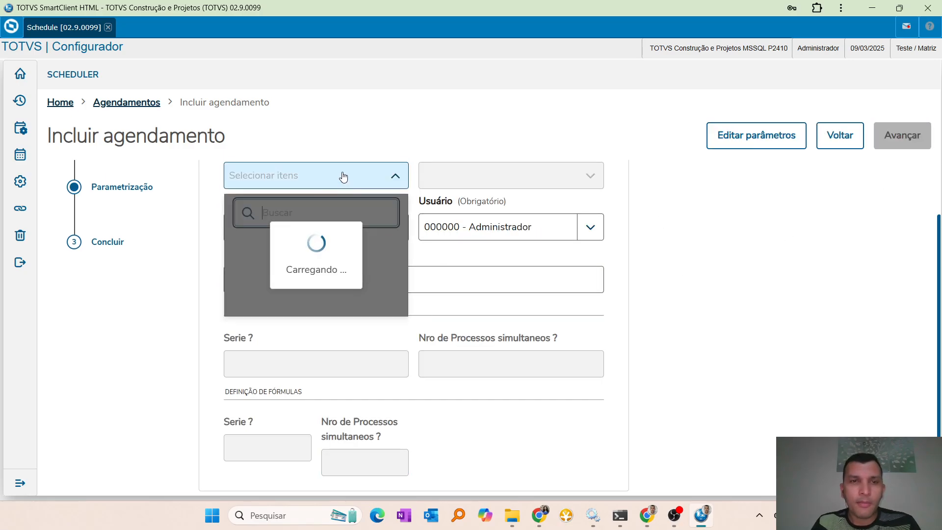
{"action": "left_click", "coordinate": [370, 177]}
{"action": "left_click", "coordinate": [370, 176]}
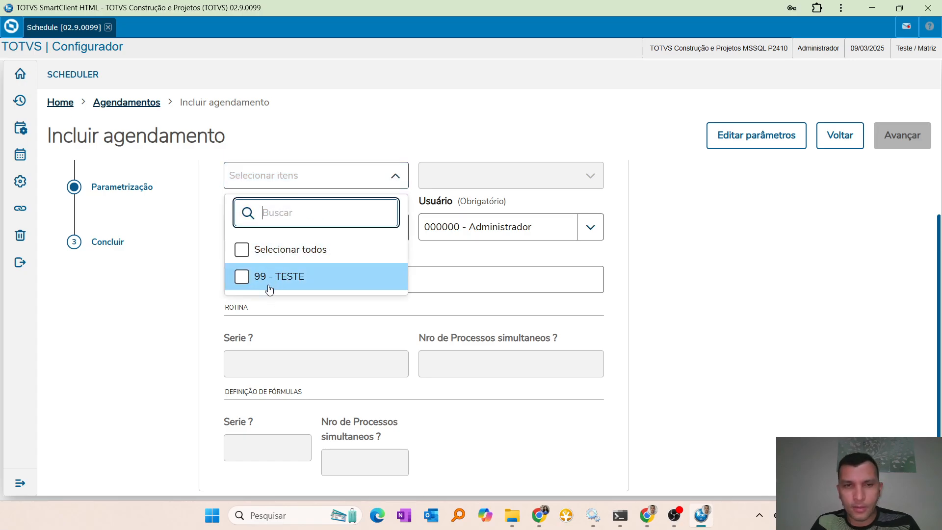
{"action": "left_click", "coordinate": [241, 277]}
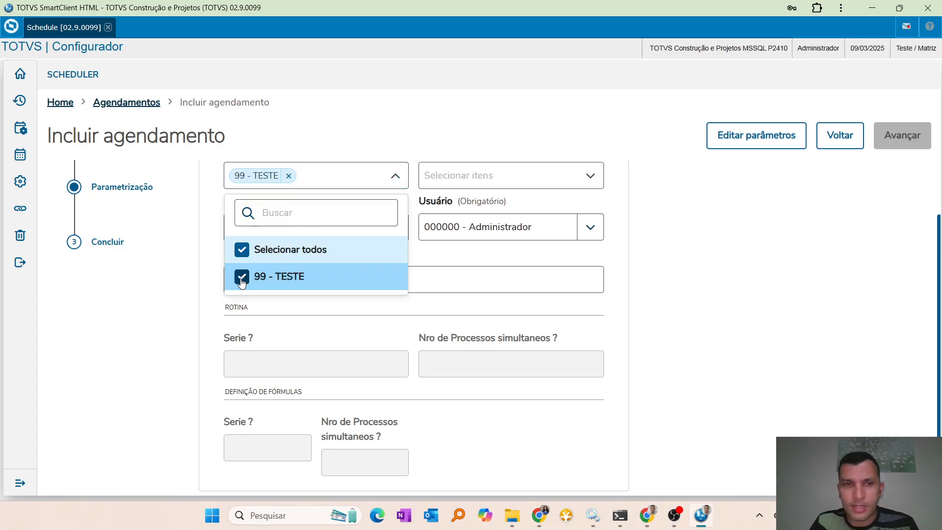
{"action": "left_click", "coordinate": [760, 295]}
Select only branch 99/01 - MATRIZ for the scheduled routine
{"action": "left_click", "coordinate": [468, 182]}
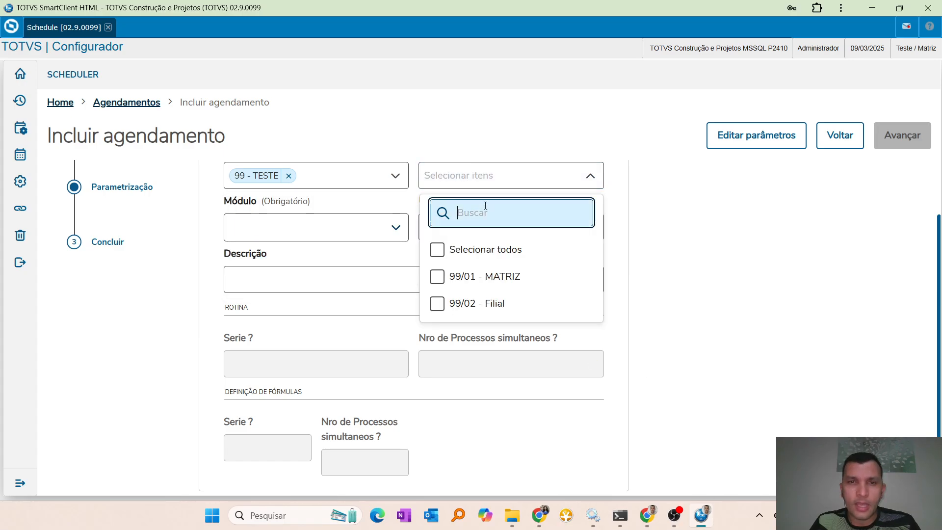
{"action": "left_click", "coordinate": [439, 282]}
{"action": "left_click", "coordinate": [441, 284]}
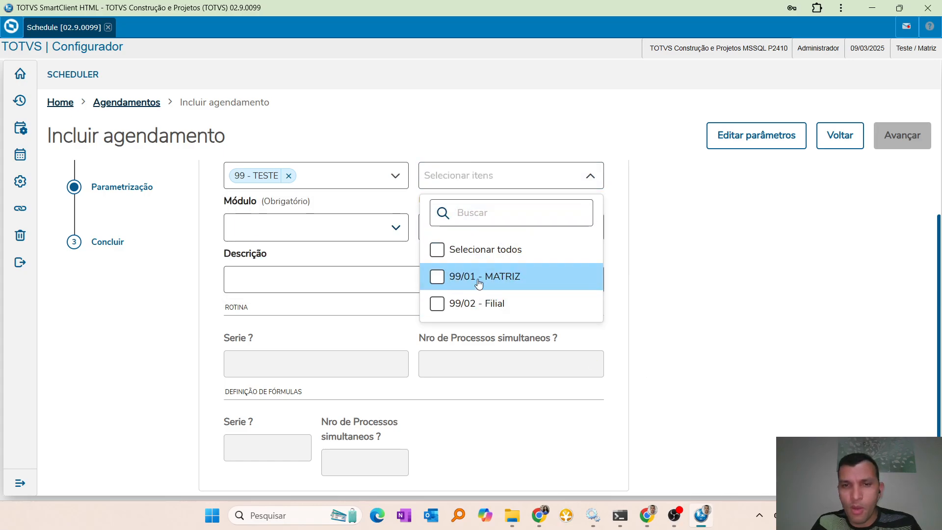
{"action": "left_click", "coordinate": [438, 280]}
{"action": "left_click", "coordinate": [797, 271]}
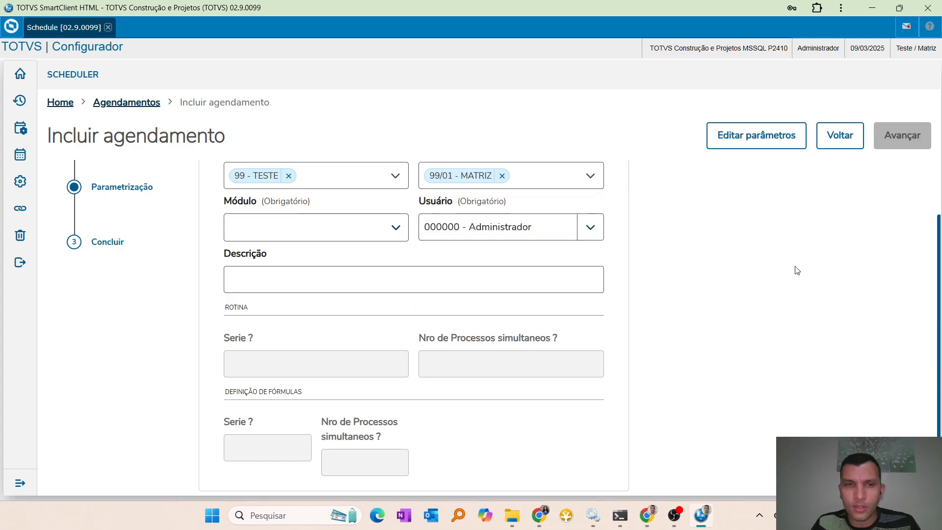
Set the routine's module to 5 - Faturamento and check the available users
{"action": "left_click", "coordinate": [289, 229]}
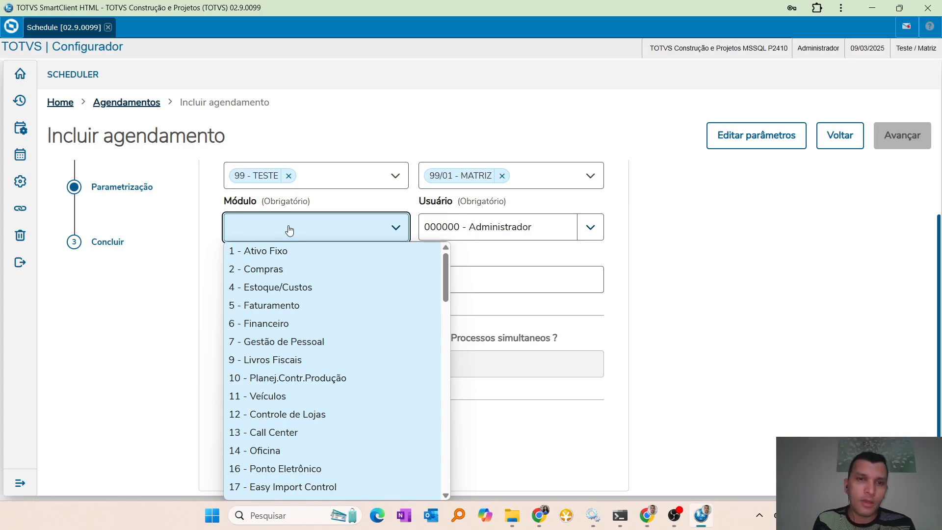
{"action": "left_click", "coordinate": [273, 306]}
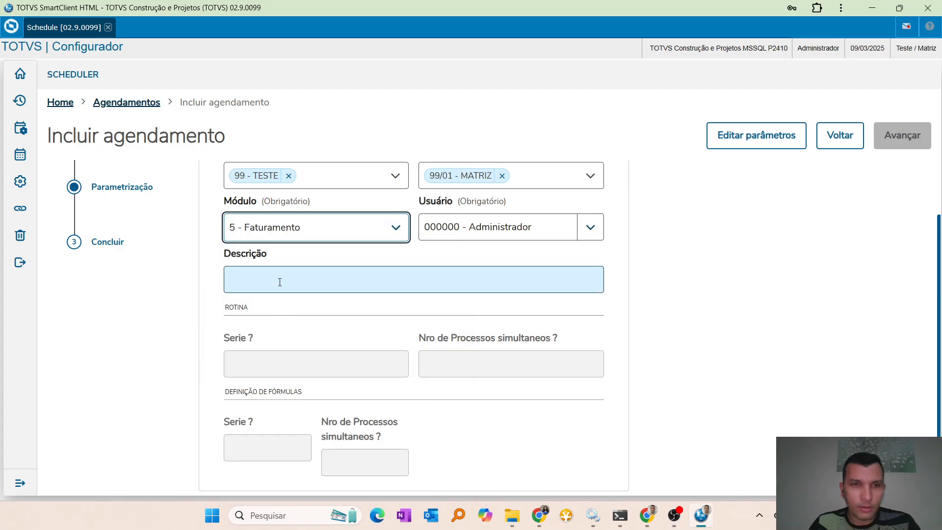
{"action": "left_click", "coordinate": [493, 226]}
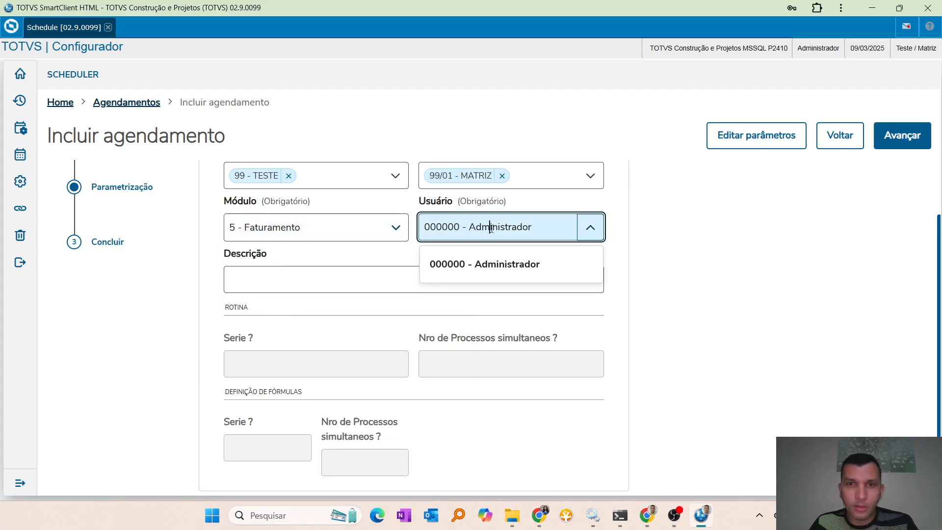
{"action": "left_click", "coordinate": [531, 226]}
Enter the schedule description "AUTONFECANC - Transmissão automática de NFE"
{"action": "left_click", "coordinate": [300, 285]}
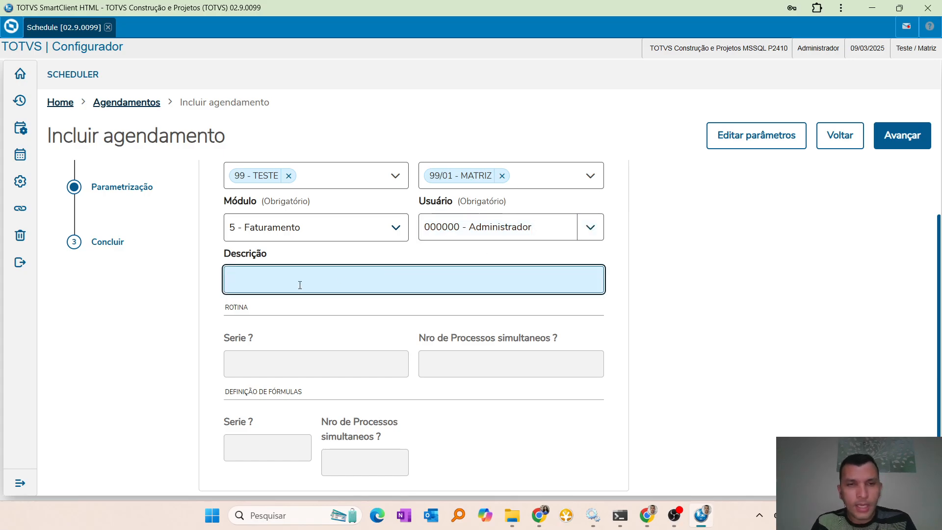
{"action": "type", "text": "AUTONFECANC"}
{"action": "type", "text": "-"}
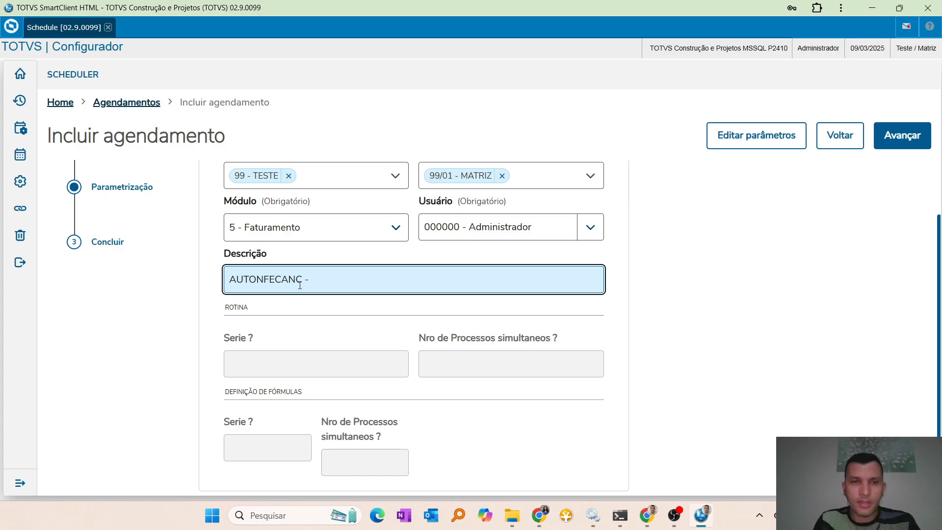
{"action": "type", "text": " Transm"}
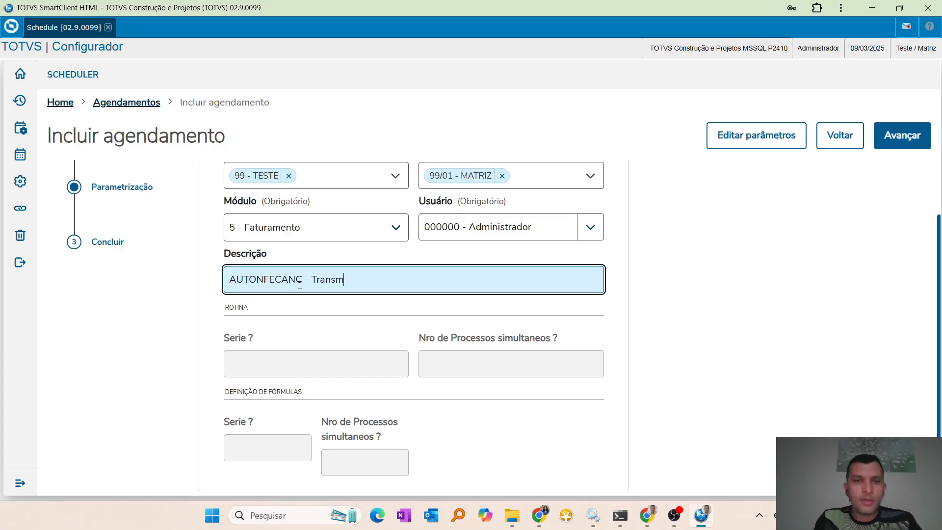
{"action": "type", "text": "issão automa"}
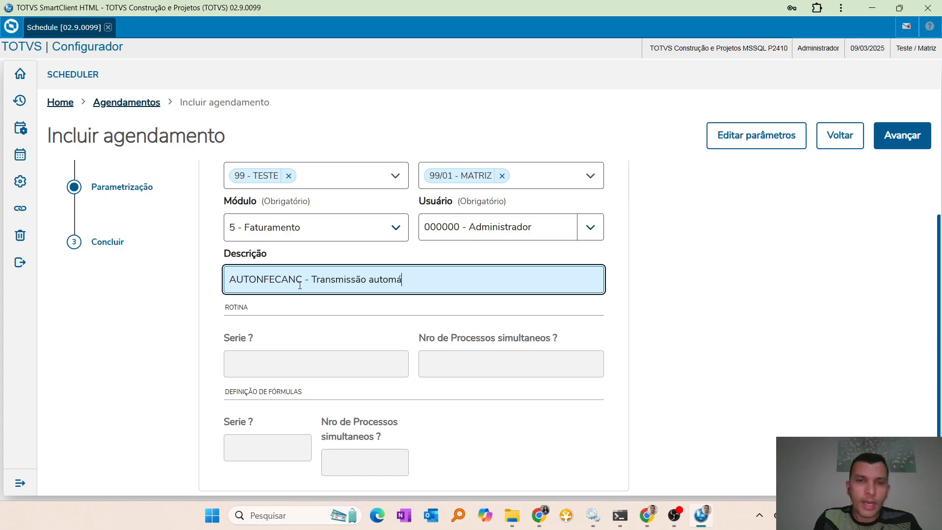
{"action": "key", "text": "BackSpace"}
{"action": "type", "text": "a"}
{"action": "key", "text": "BackSpace"}
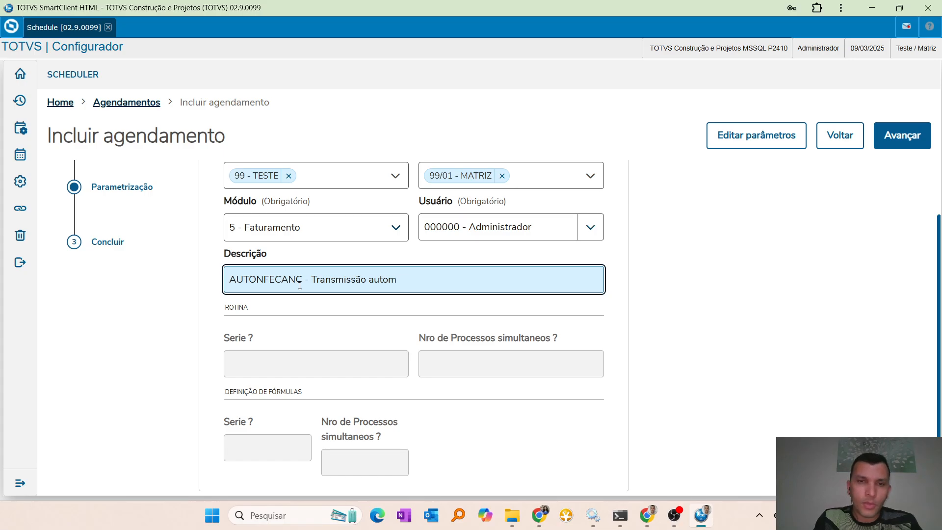
{"action": "type", "text": "ática de NFE"}
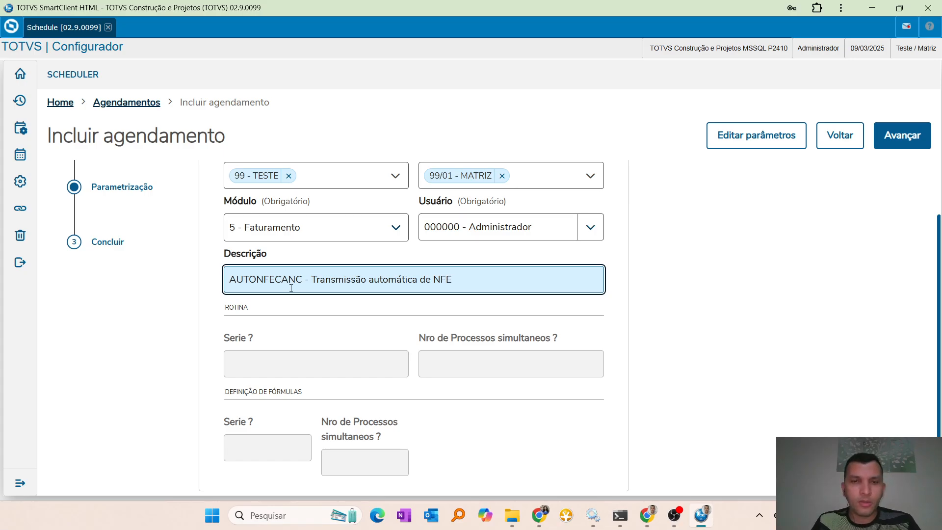
{"action": "left_click", "coordinate": [360, 307]}
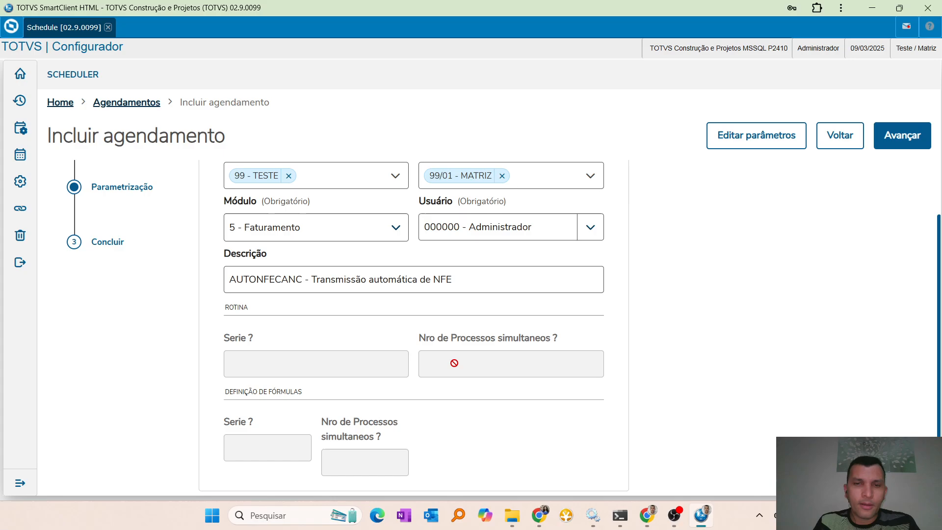
{"action": "left_click", "coordinate": [485, 269]}
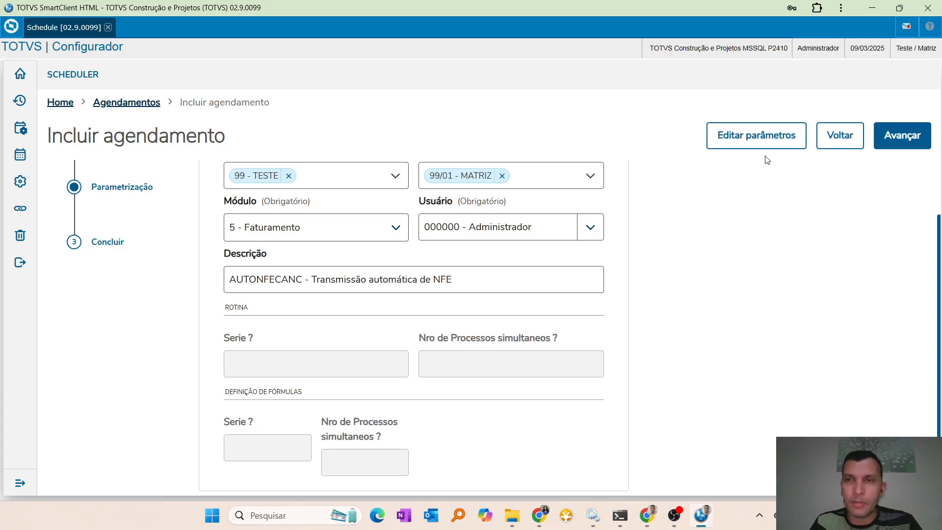
Set the routine's parameters to Serie 001 and 5 simultaneous processes, leaving both formula fields empty
{"action": "left_click", "coordinate": [750, 137]}
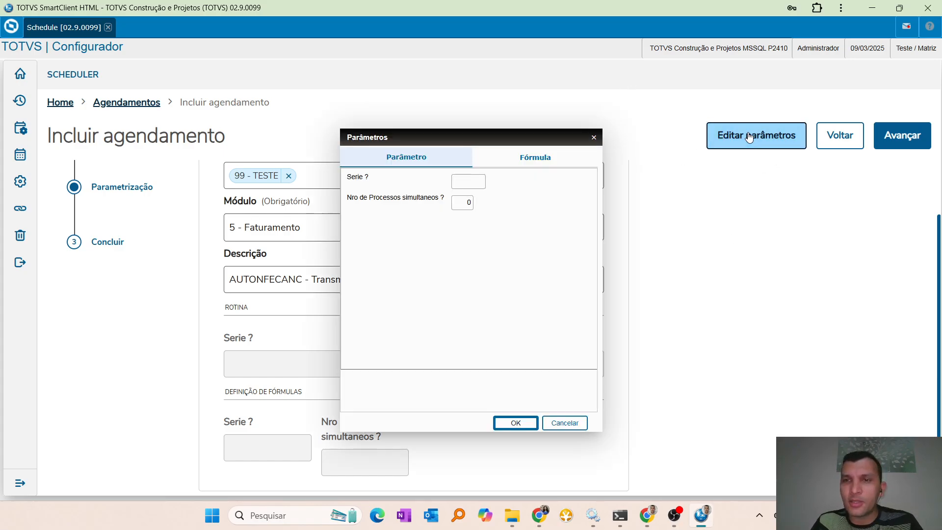
{"action": "left_click", "coordinate": [460, 183]}
{"action": "type", "text": "001"}
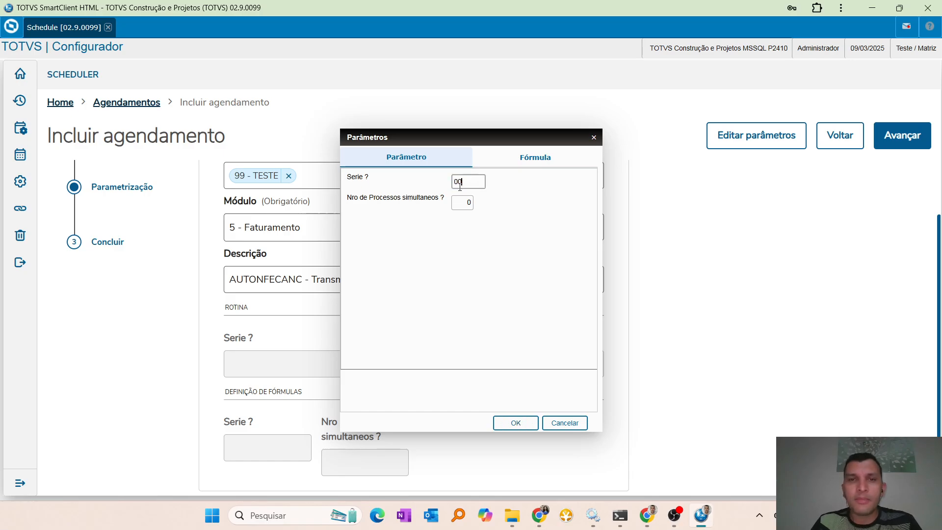
{"action": "key", "text": "Tab"}
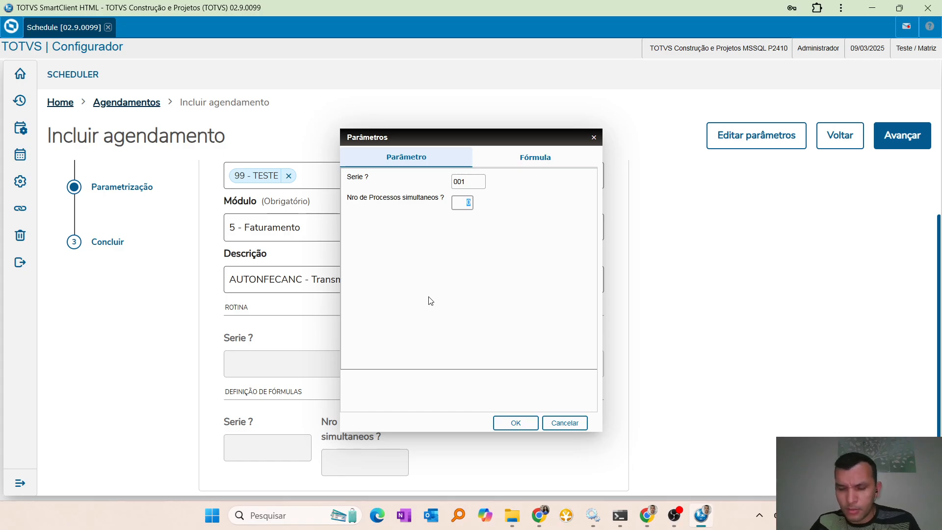
{"action": "type", "text": "1"}
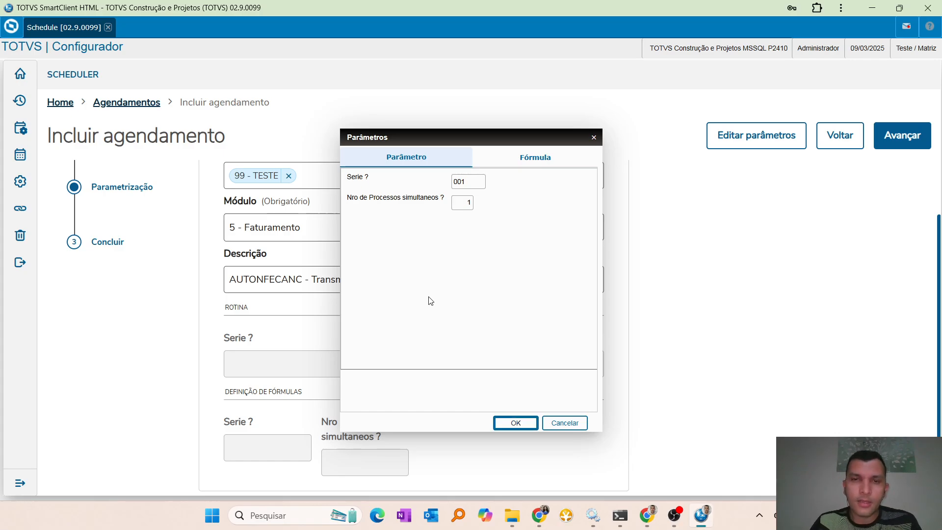
{"action": "left_click", "coordinate": [462, 208]}
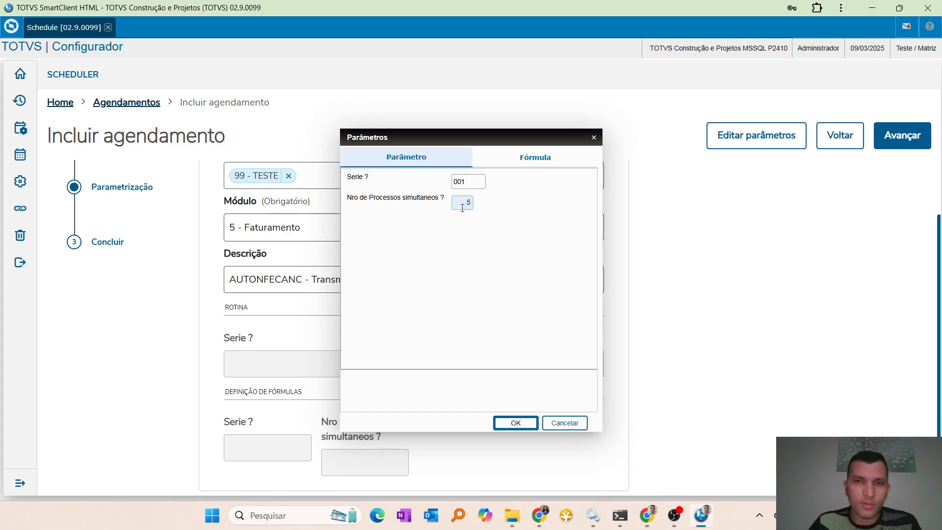
{"action": "type", "text": "5"}
{"action": "left_click", "coordinate": [538, 162]}
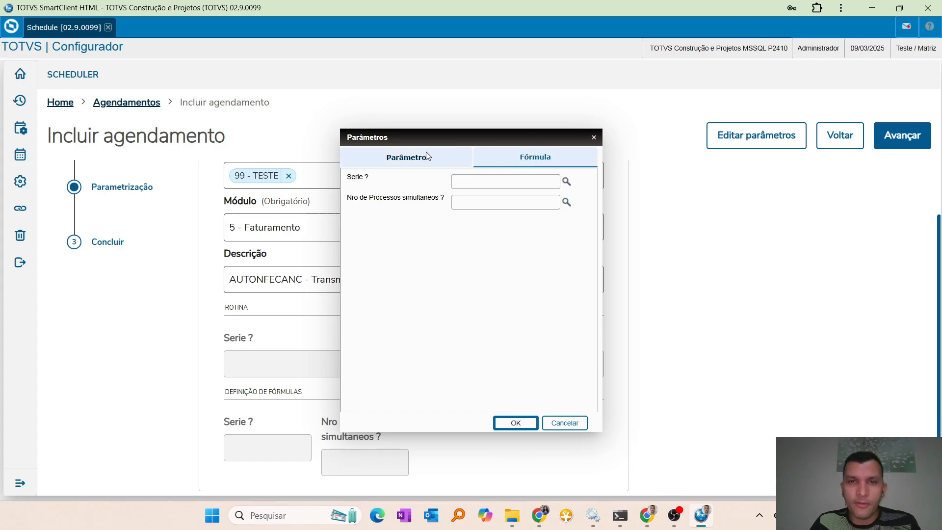
{"action": "left_click", "coordinate": [415, 162]}
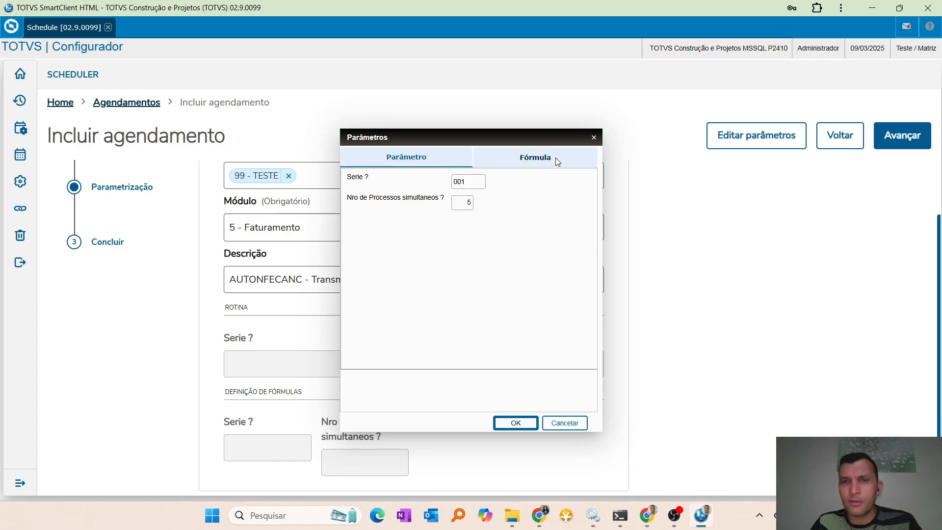
{"action": "left_click", "coordinate": [515, 423]}
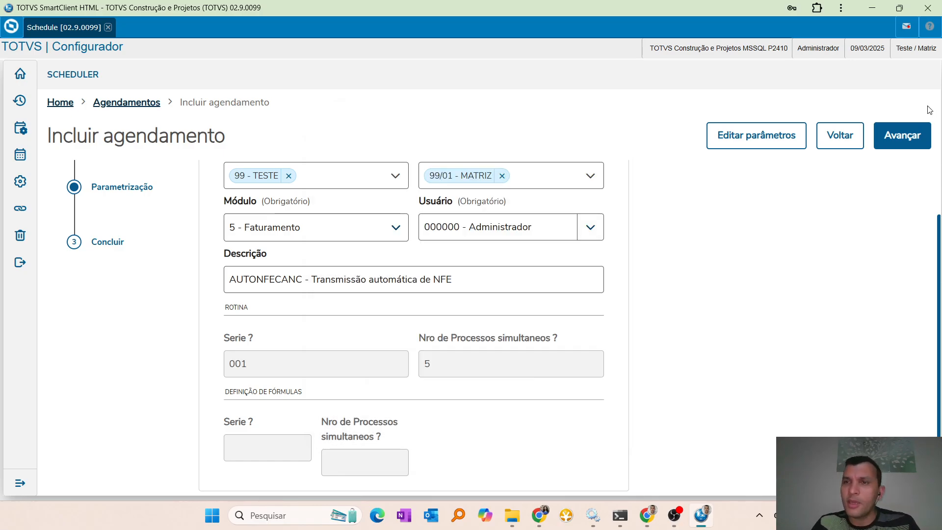
Advance to the schedule summary, review the AUTONFECANC settings, and conclude the process schedule
{"action": "left_click", "coordinate": [902, 136]}
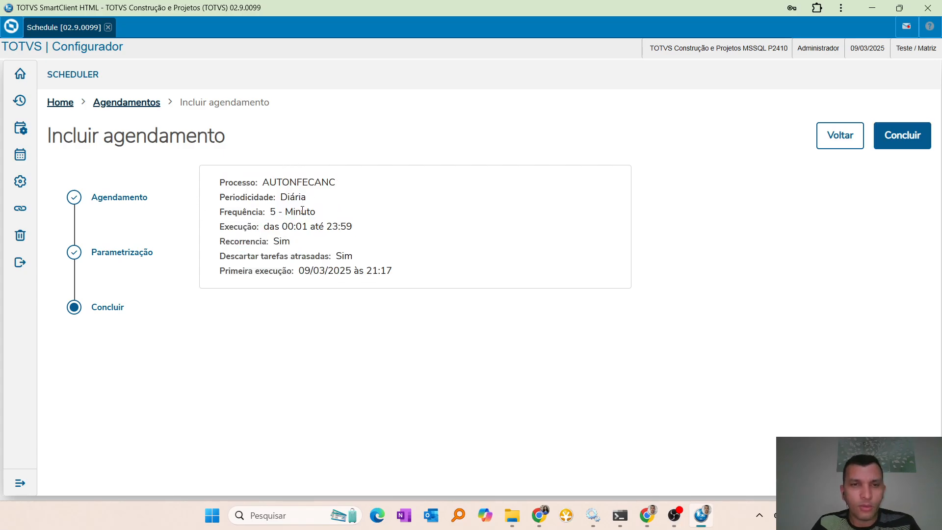
{"action": "left_click_drag", "start_coordinate": [219, 226], "coordinate": [323, 231]}
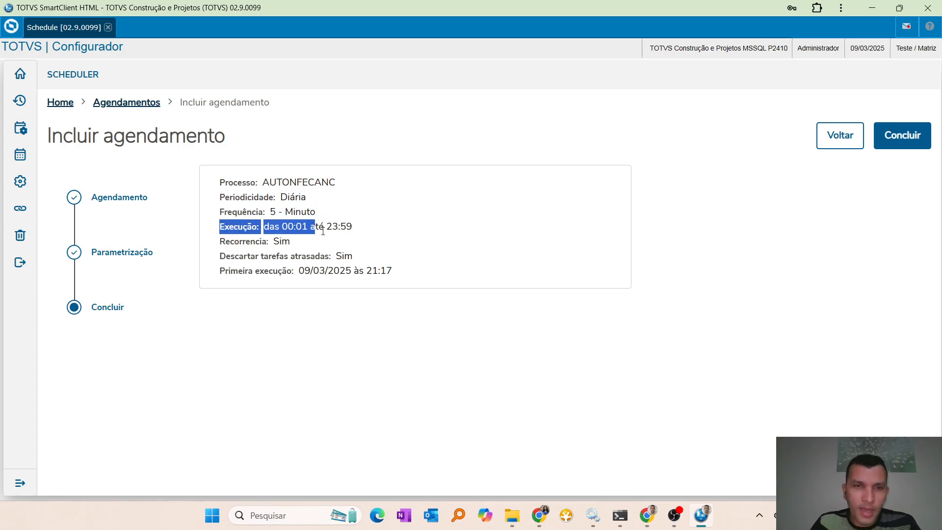
{"action": "left_click", "coordinate": [309, 227]}
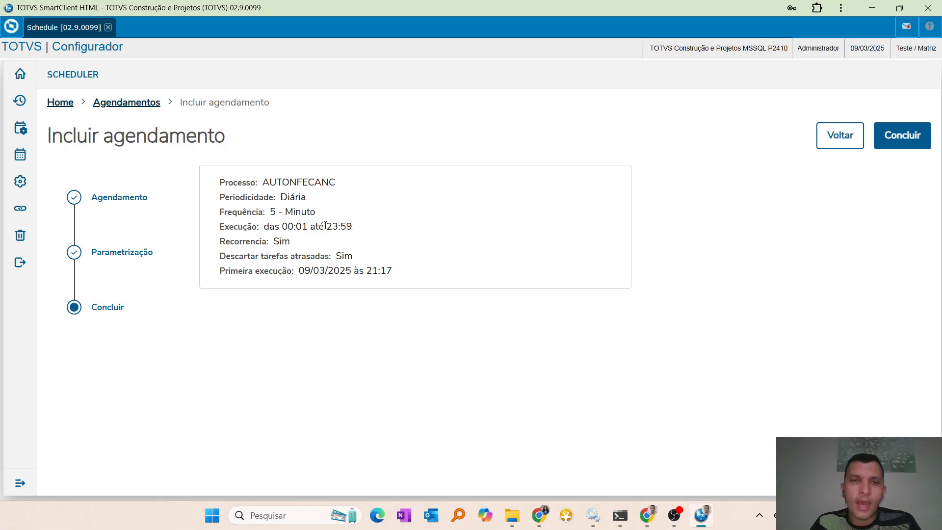
{"action": "left_click_drag", "start_coordinate": [297, 182], "coordinate": [280, 241]}
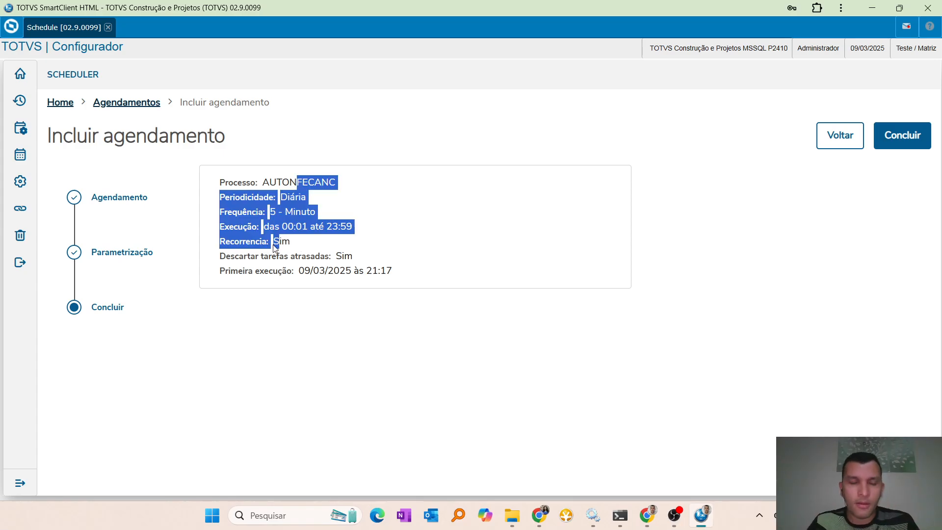
{"action": "left_click", "coordinate": [326, 249]}
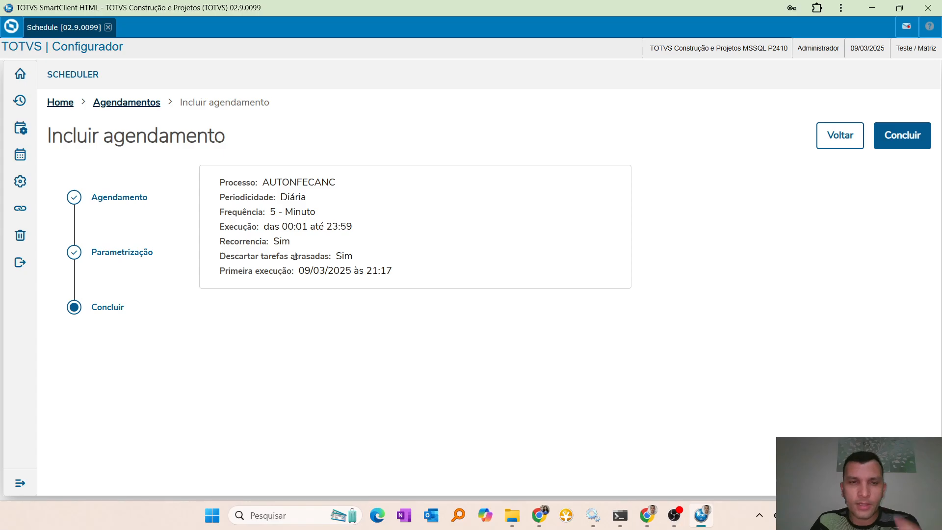
{"action": "left_click_drag", "start_coordinate": [219, 196], "coordinate": [331, 257]}
{"action": "left_click", "coordinate": [358, 256]}
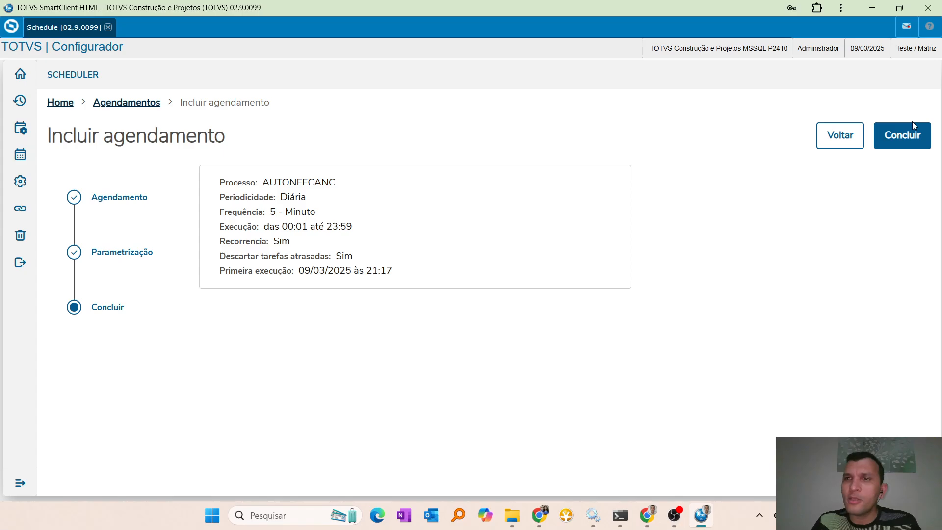
{"action": "left_click", "coordinate": [912, 133]}
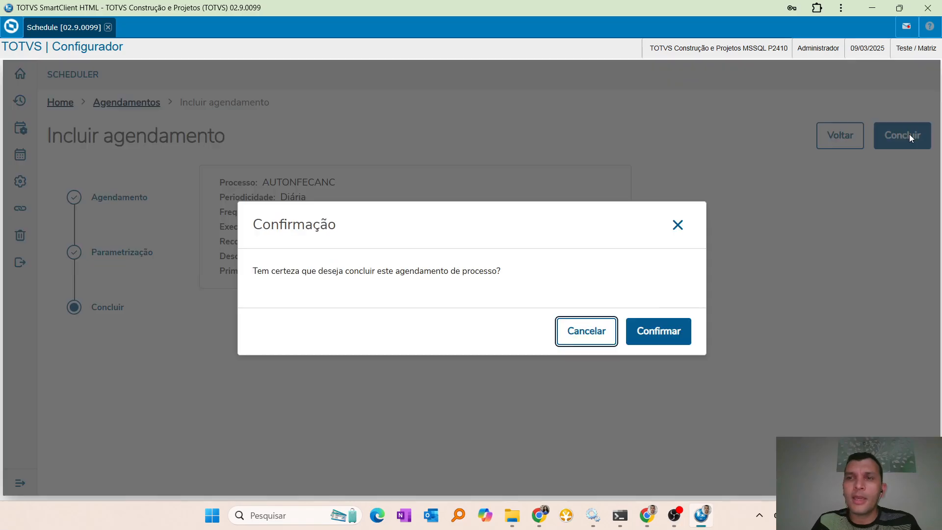
{"action": "left_click", "coordinate": [671, 343]}
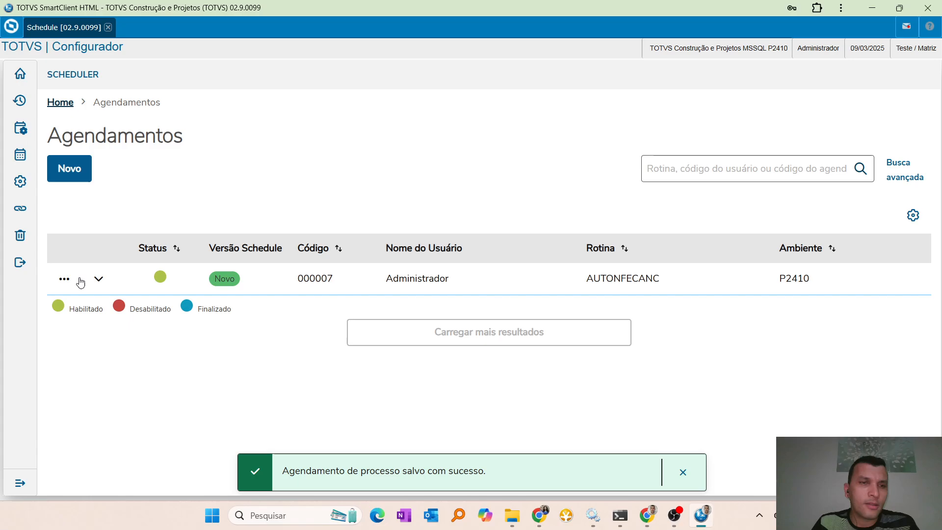
Execute the AUTONFECANC schedule immediately and check the status, date and time of its task in the expanded details
{"action": "left_click", "coordinate": [98, 279]}
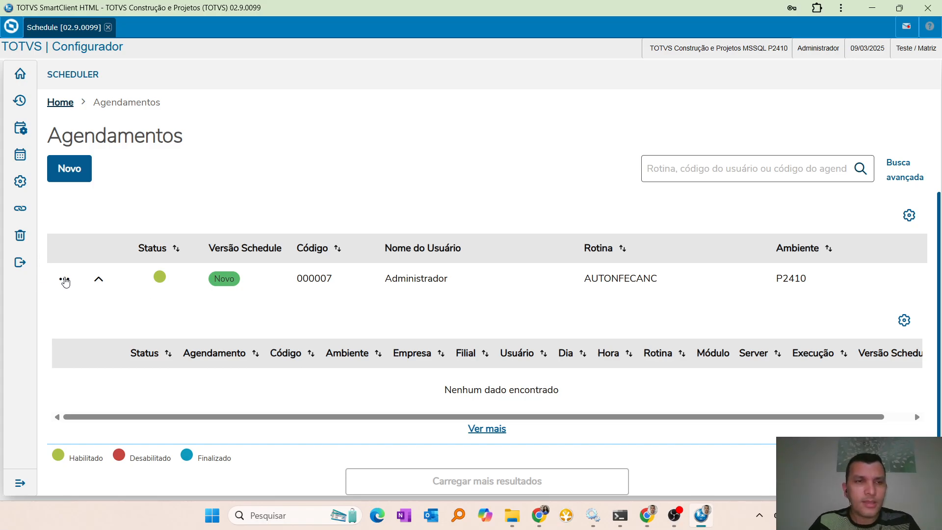
{"action": "left_click", "coordinate": [64, 279]}
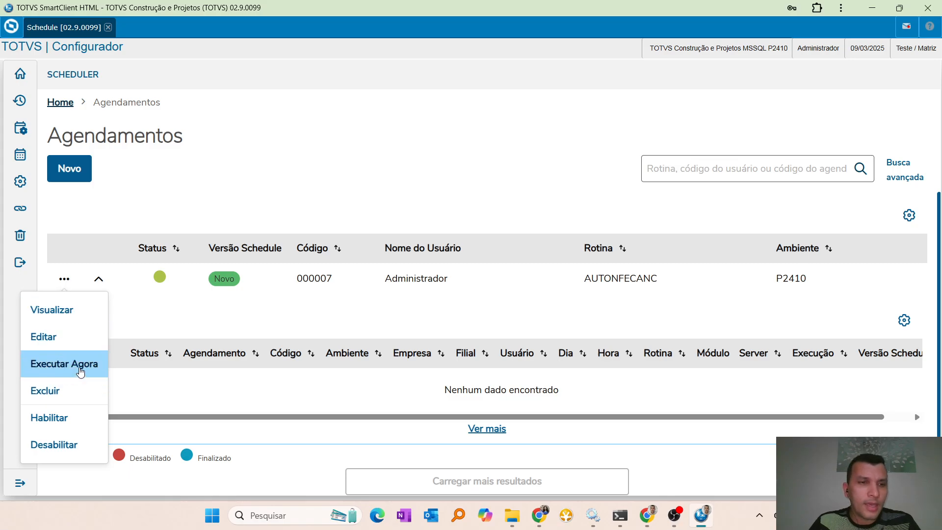
{"action": "left_click", "coordinate": [83, 372]}
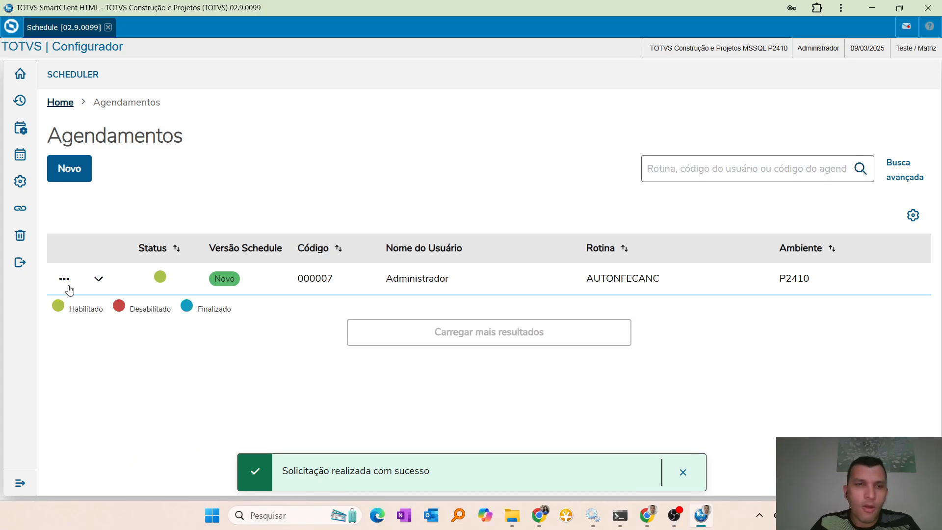
{"action": "left_click", "coordinate": [98, 280]}
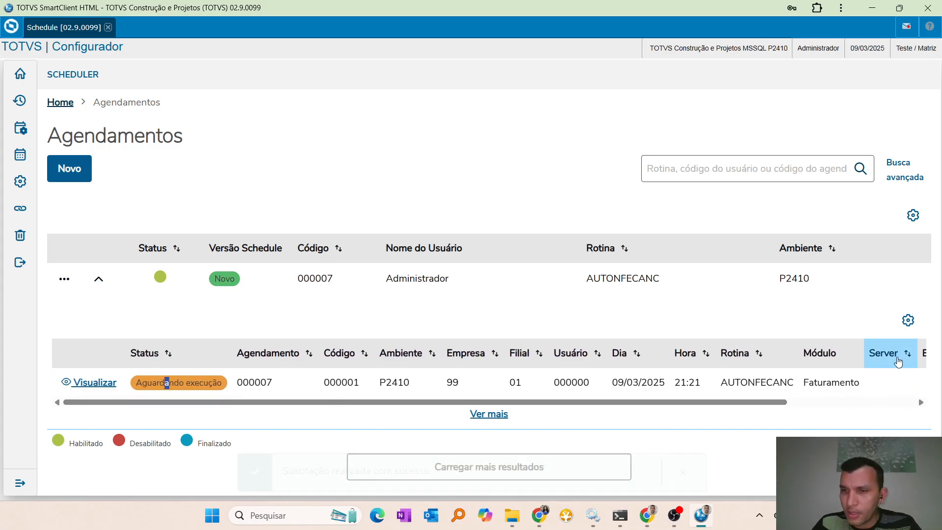
{"action": "left_click_drag", "start_coordinate": [868, 378], "coordinate": [647, 382]}
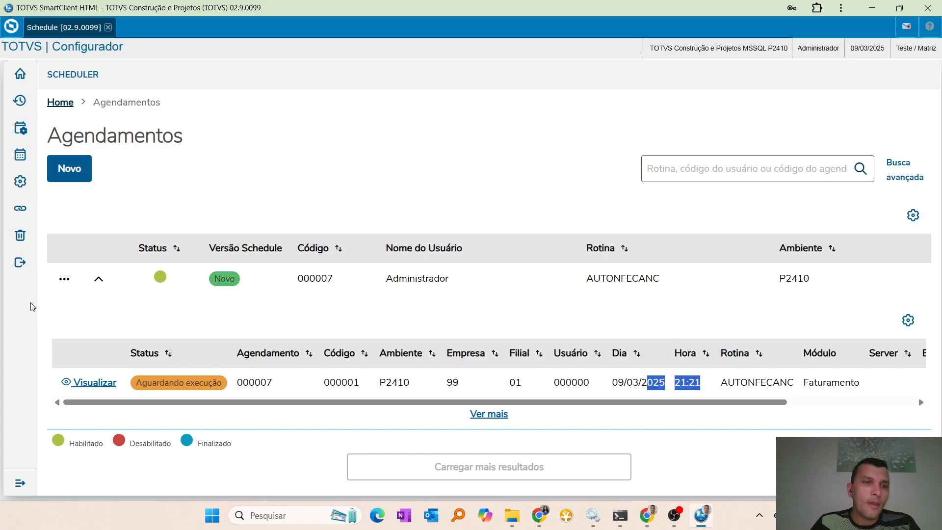
{"action": "left_click", "coordinate": [20, 262]}
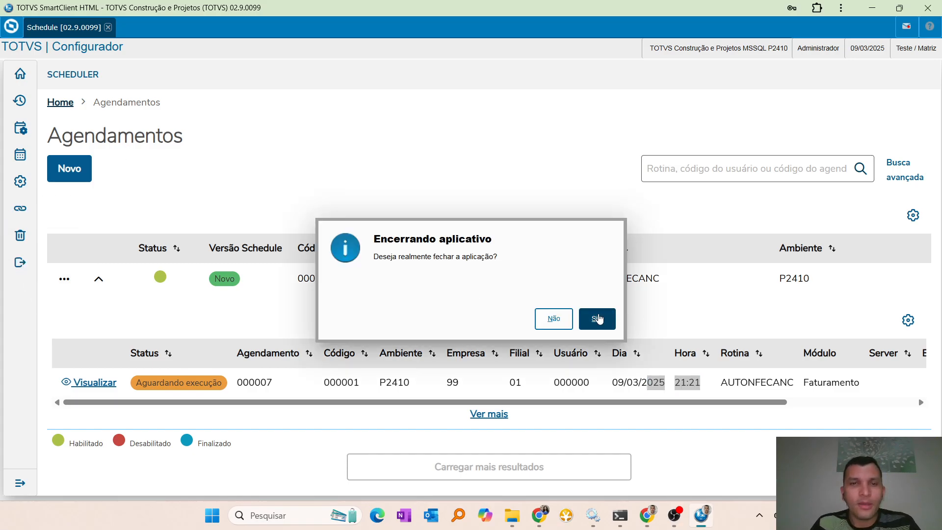
{"action": "left_click", "coordinate": [553, 319]}
{"action": "left_click", "coordinate": [20, 484]}
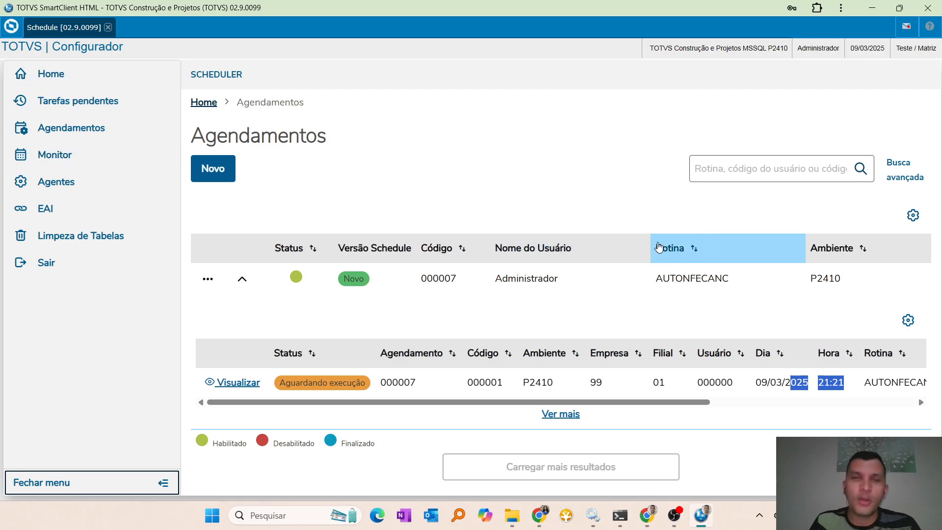
{"action": "left_click", "coordinate": [675, 521]}
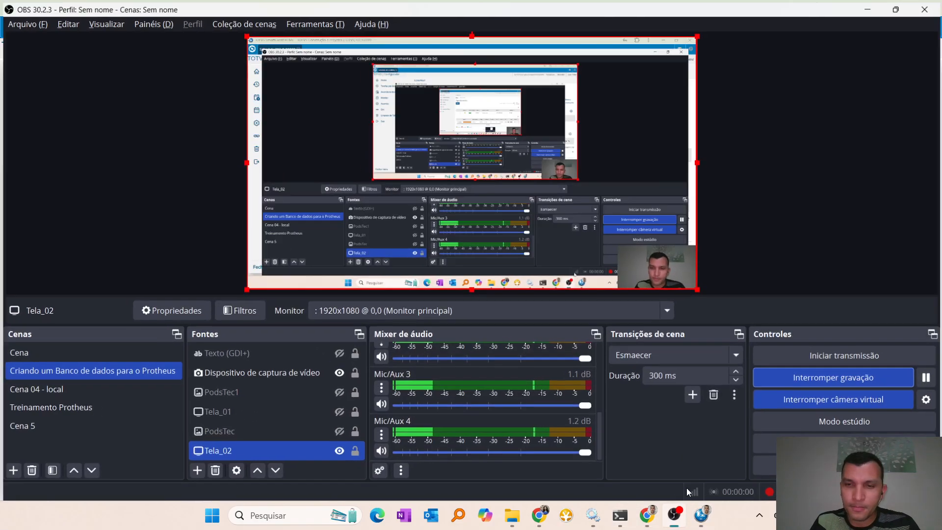